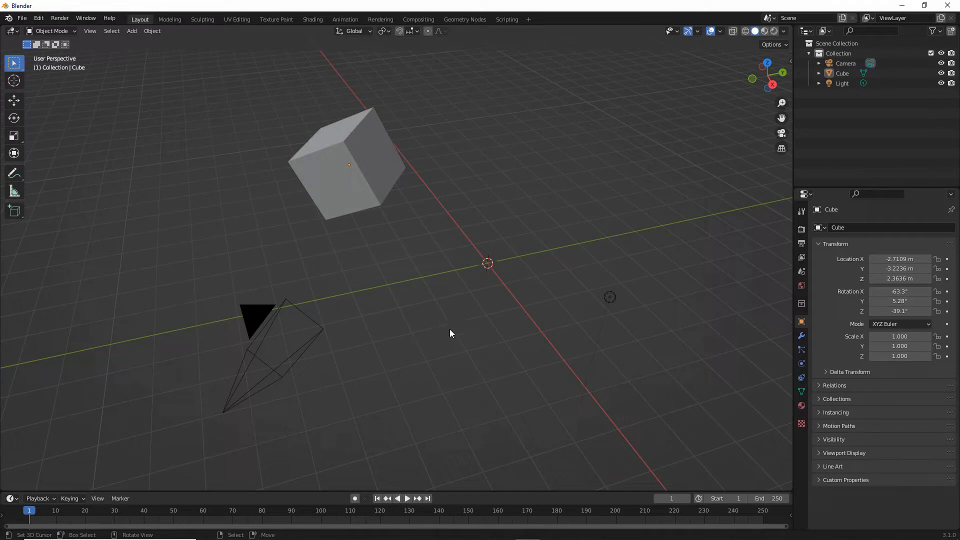
drag(465, 143, 473, 351)
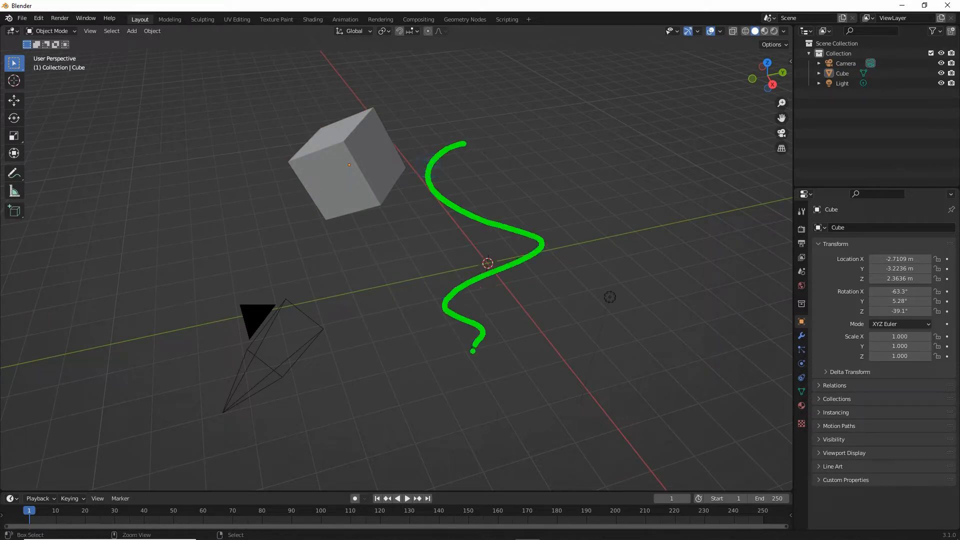
key(Escape)
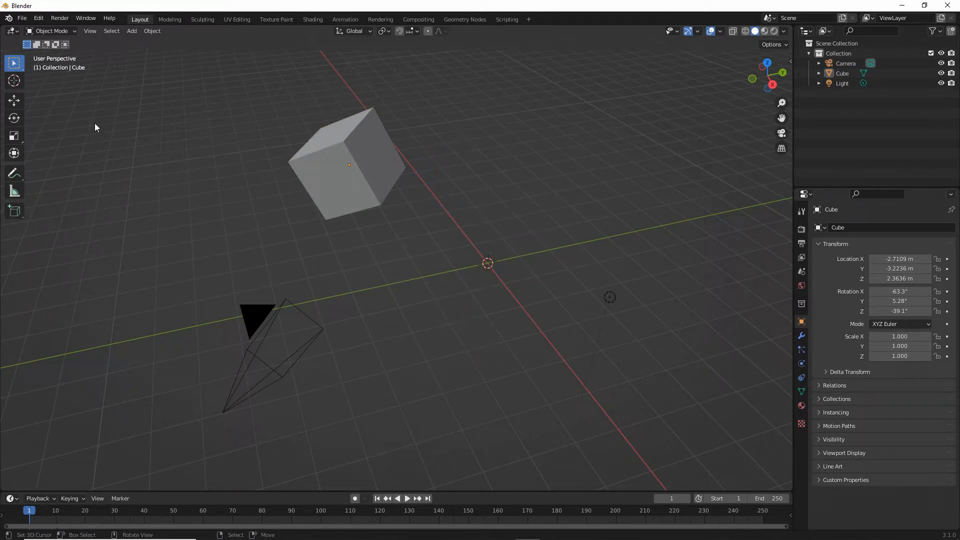
Step: Start a new General file without saving the changes to the current scene
click(24, 19)
mouse_move(32, 31)
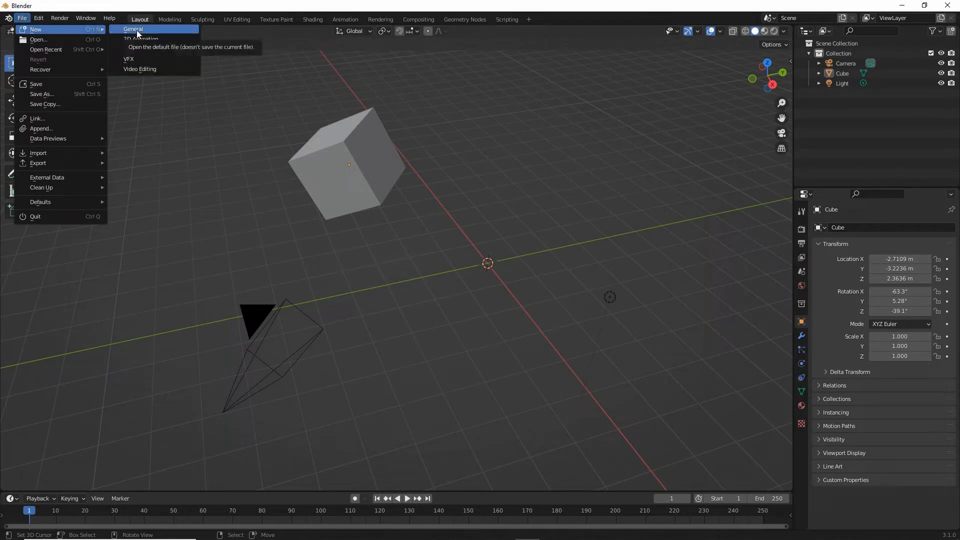
key(ctrl+2)
drag(124, 39, 152, 39)
mouse_move(32, 40)
mouse_down()
mouse_move(43, 39)
mouse_move(29, 27)
mouse_up()
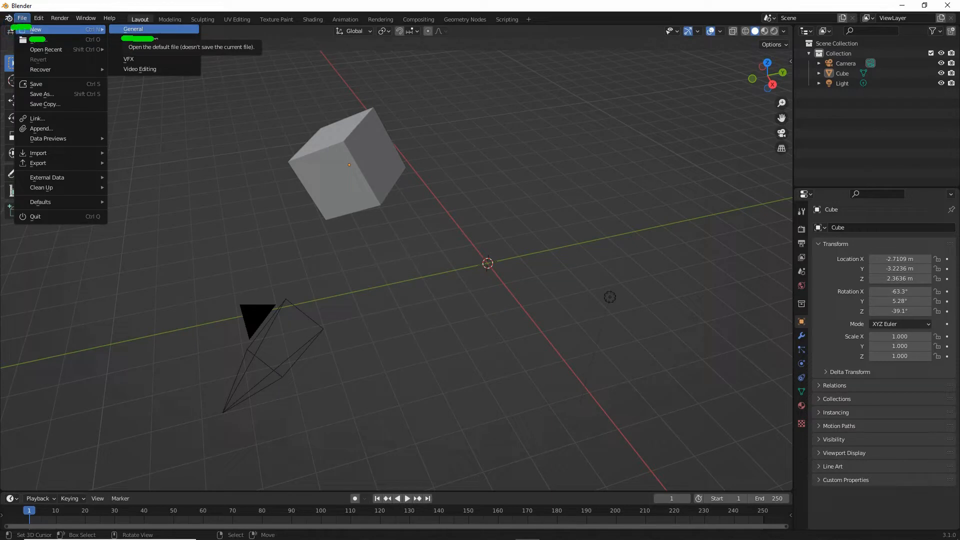
click(132, 29)
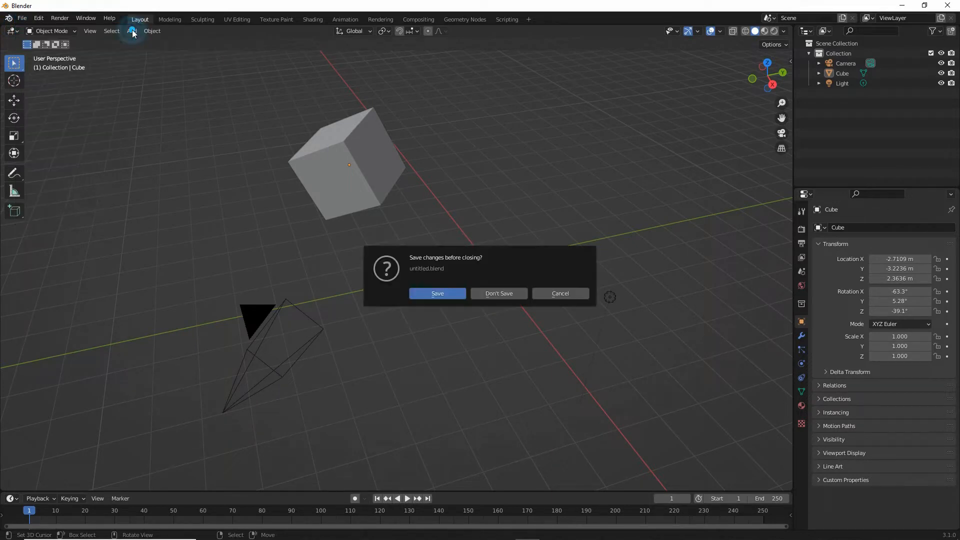
click(504, 295)
mouse_move(461, 359)
middle_down()
mouse_move(403, 358)
mouse_move(479, 362)
mouse_move(457, 358)
middle_up()
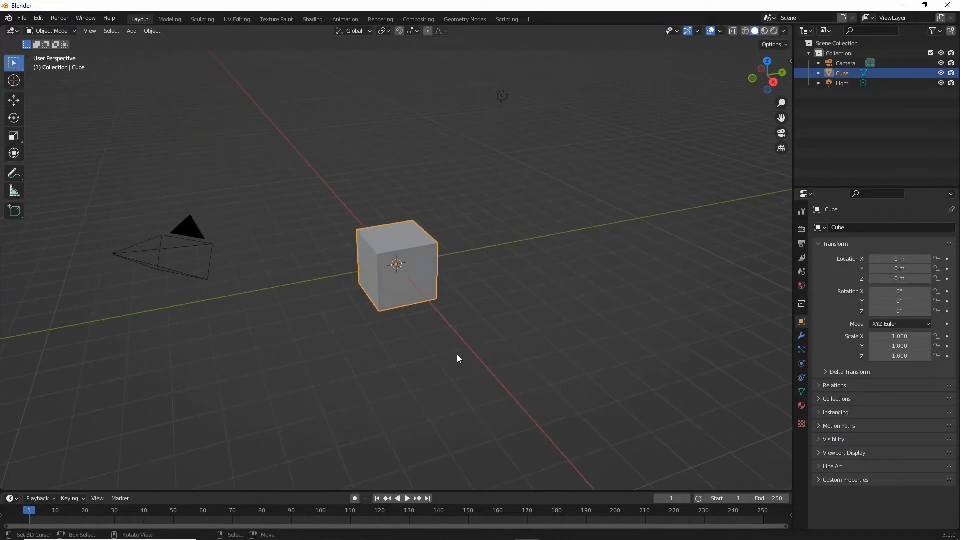
Step: Show the sidebar in the 3D viewport
click(90, 31)
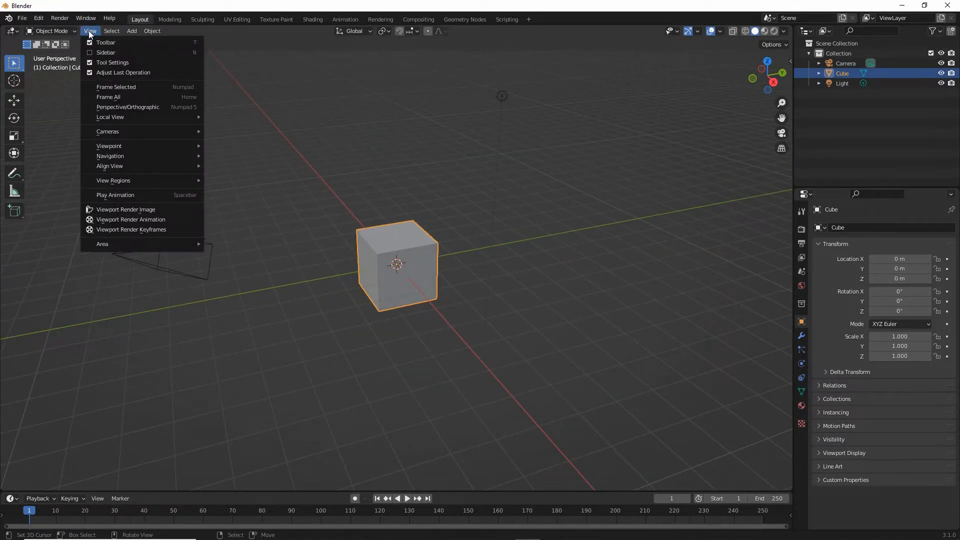
key(ctrl+2)
drag(92, 64, 129, 64)
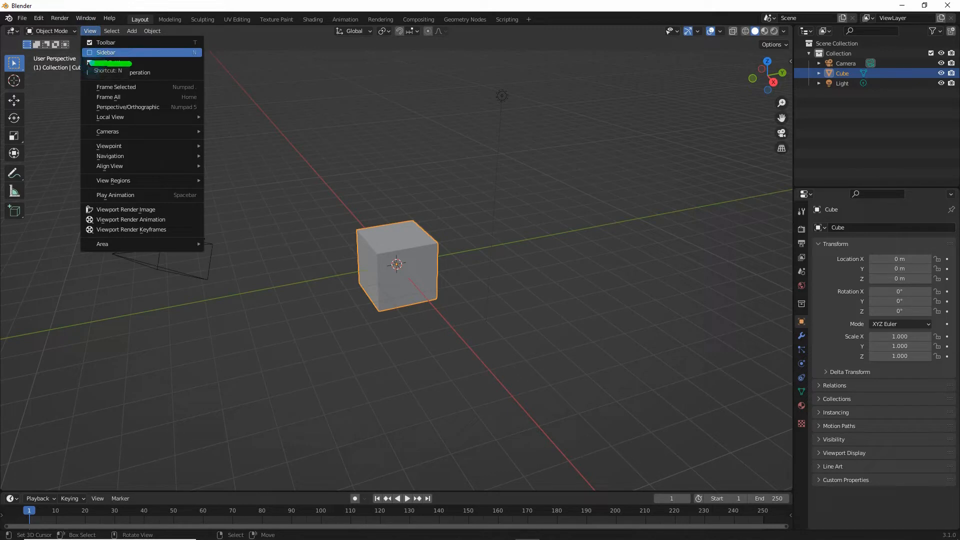
drag(81, 40, 103, 41)
key(Escape)
click(107, 52)
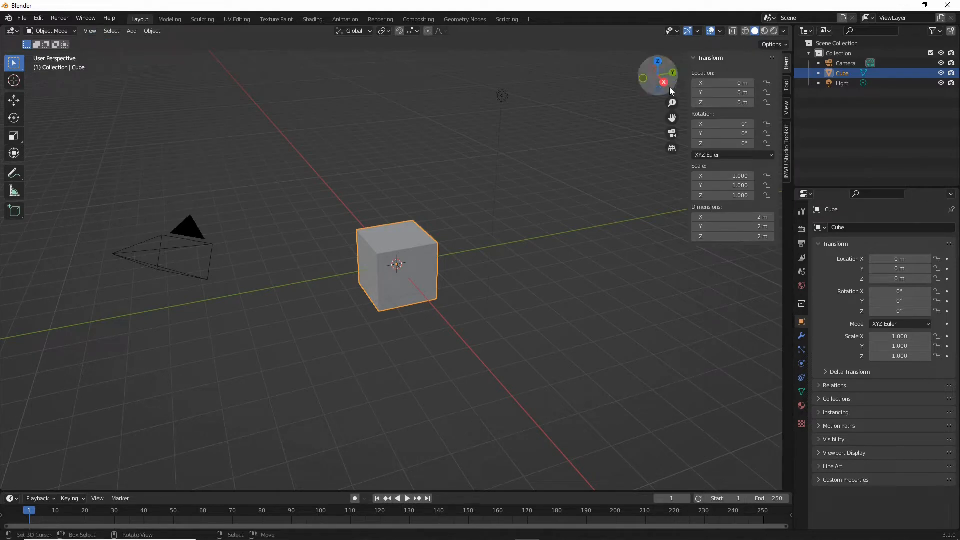
Step: Display the IMVU Studio Toolkit tools in the sidebar and expand the Animation Tool section
drag(678, 95, 676, 217)
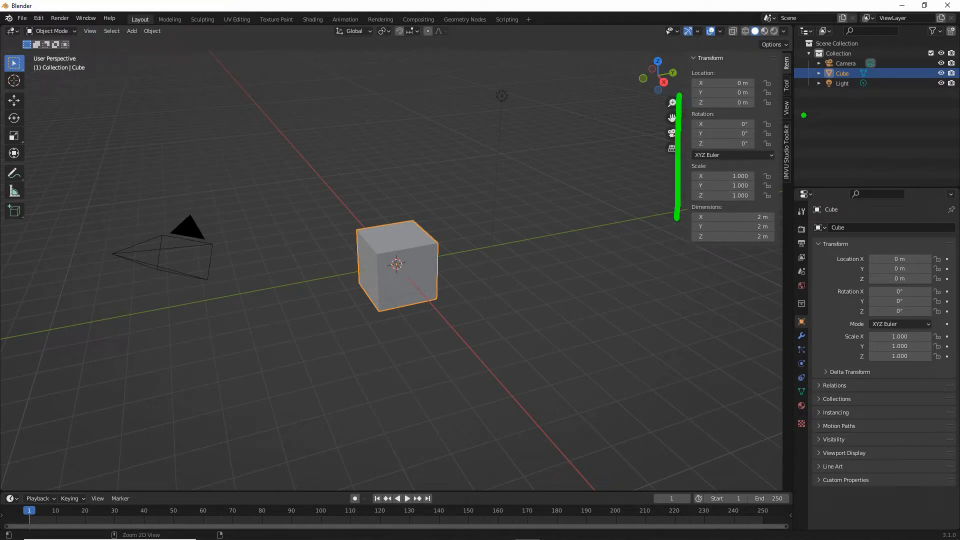
drag(800, 126, 798, 179)
key(Escape)
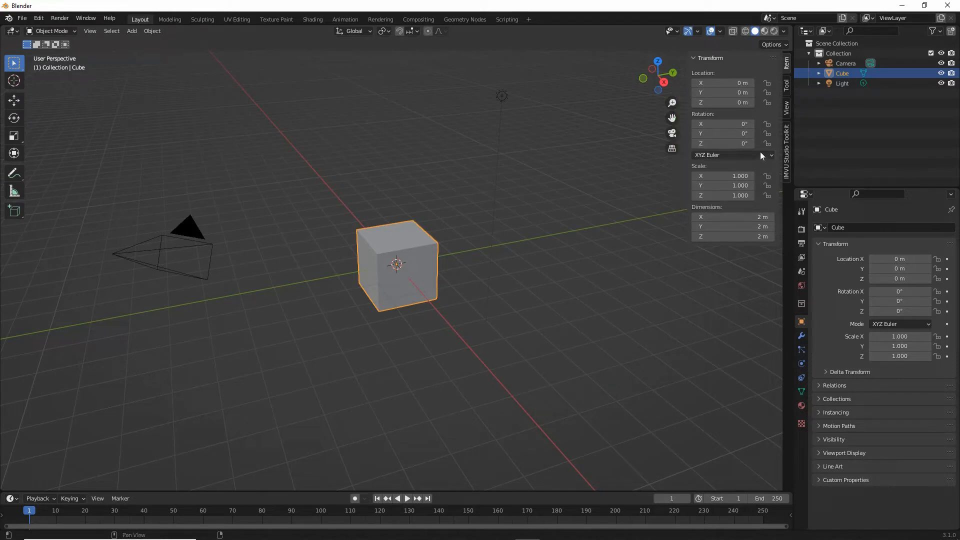
click(786, 147)
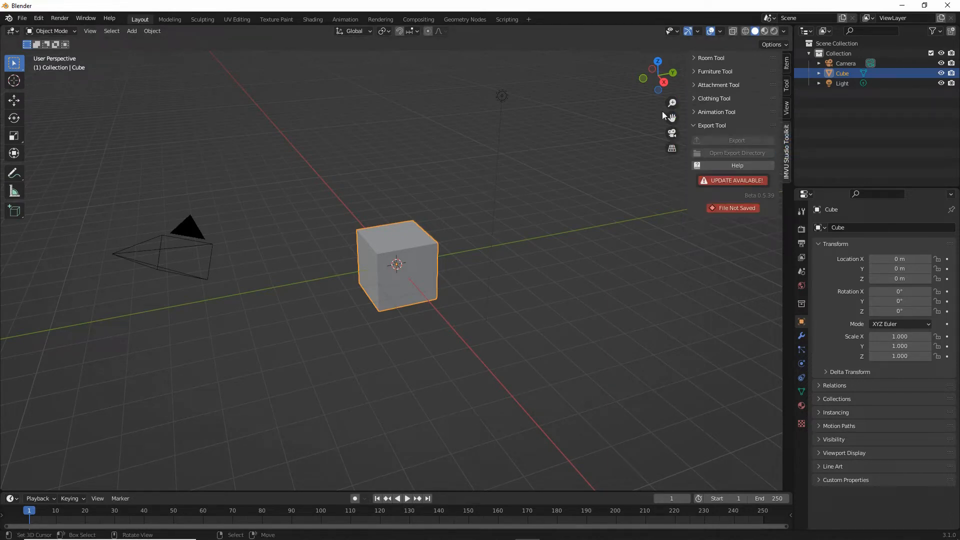
mouse_move(682, 56)
mouse_down()
mouse_move(683, 135)
mouse_move(750, 122)
mouse_up()
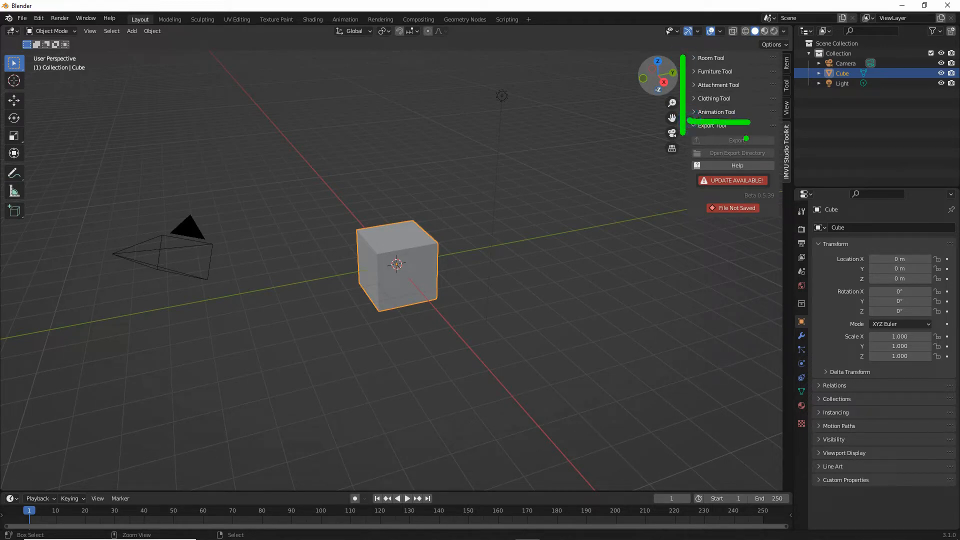
click(716, 111)
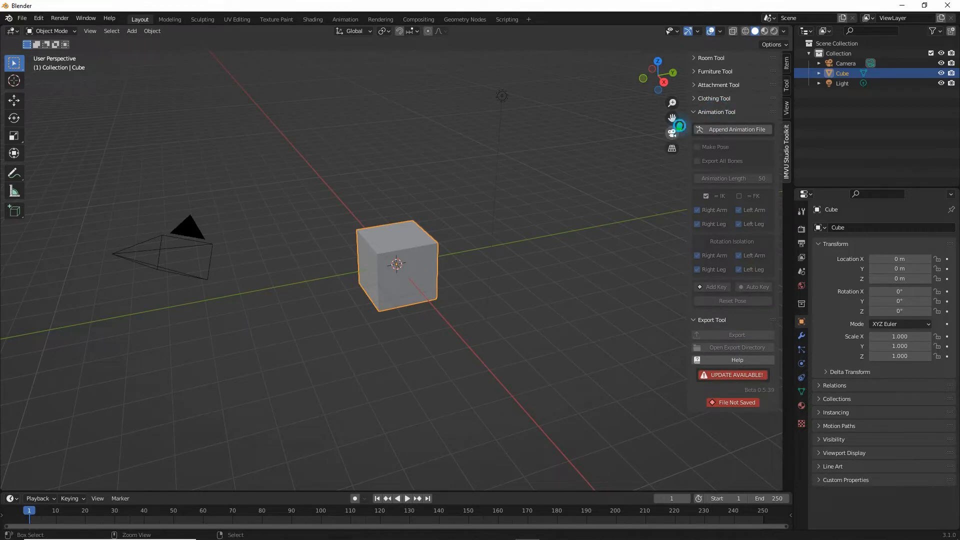
drag(679, 125, 679, 326)
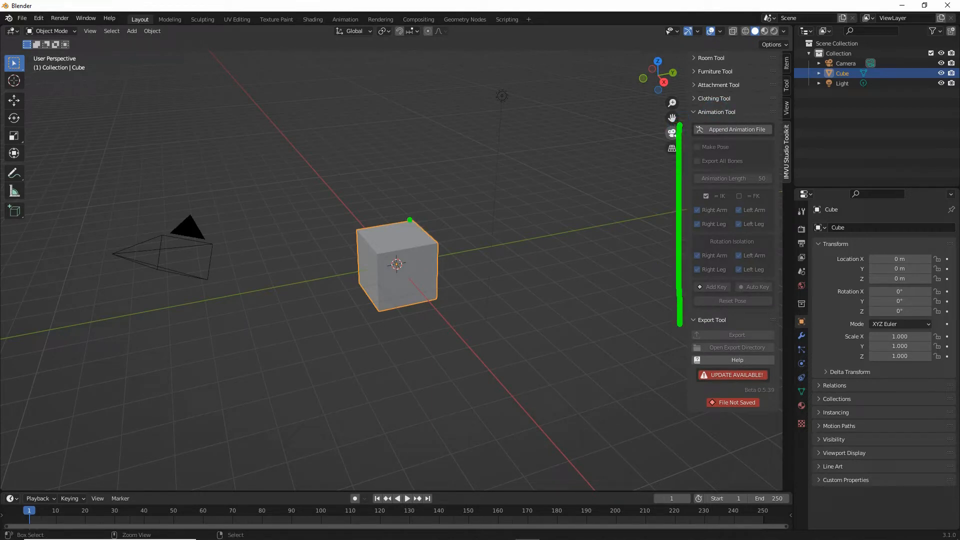
mouse_move(373, 166)
mouse_down()
mouse_move(278, 270)
mouse_move(554, 395)
mouse_move(542, 415)
mouse_up()
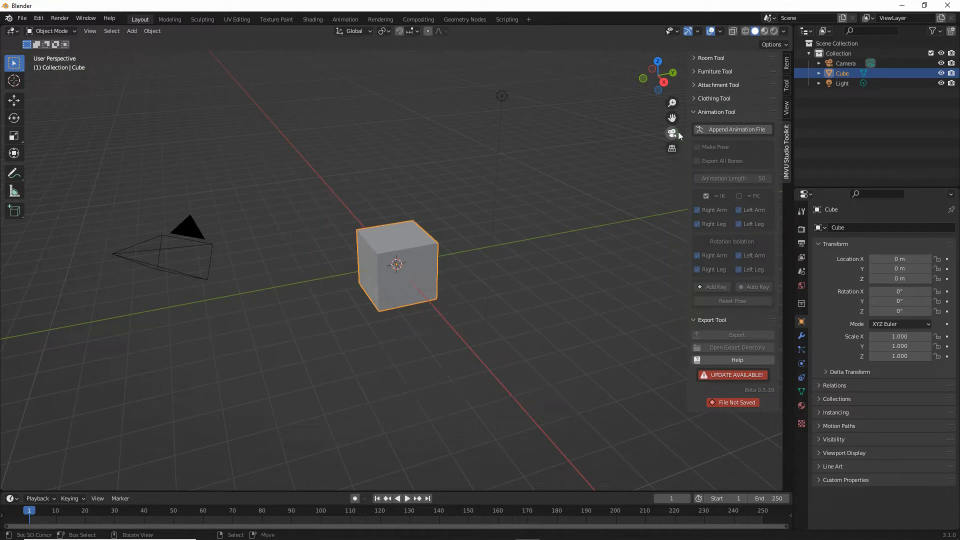
click(23, 19)
mouse_move(42, 31)
ctrl+drag(523, 152, 483, 293)
ctrl+drag(372, 264, 417, 304)
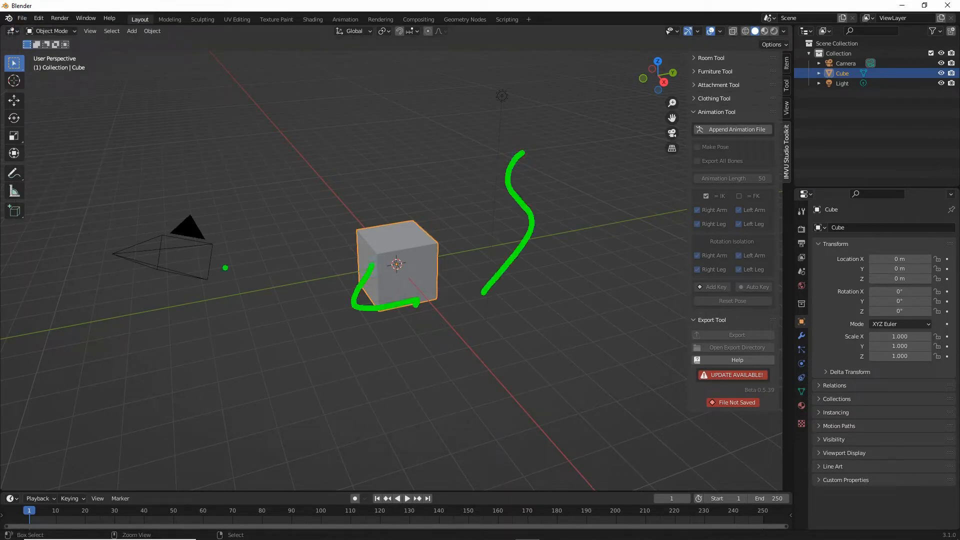
mouse_move(185, 245)
ctrl+mouse_down()
mouse_move(273, 249)
mouse_move(262, 269)
ctrl+mouse_up()
key(Escape)
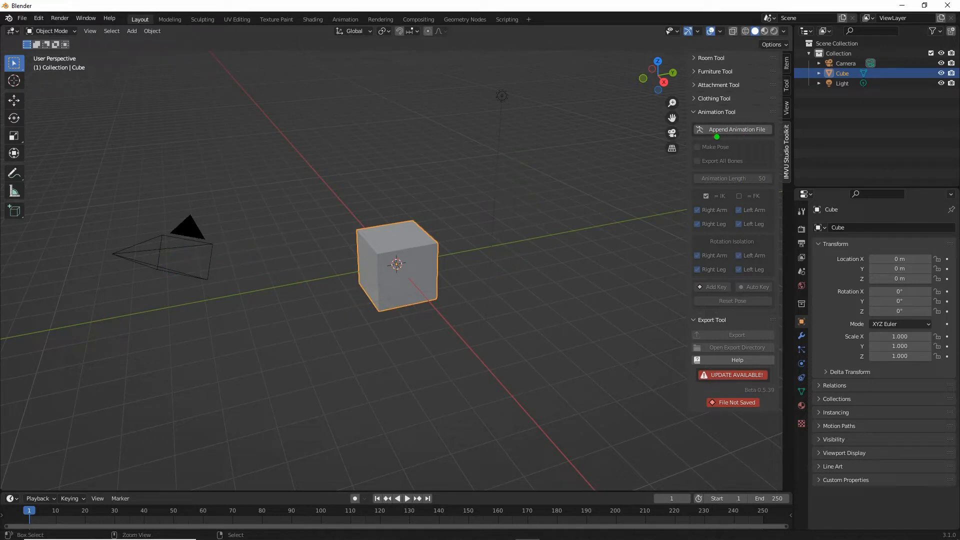
Step: Append the IMVU toolkit's animation file to the scene and bring the whole rigged avatar into view
ctrl+drag(696, 138, 774, 143)
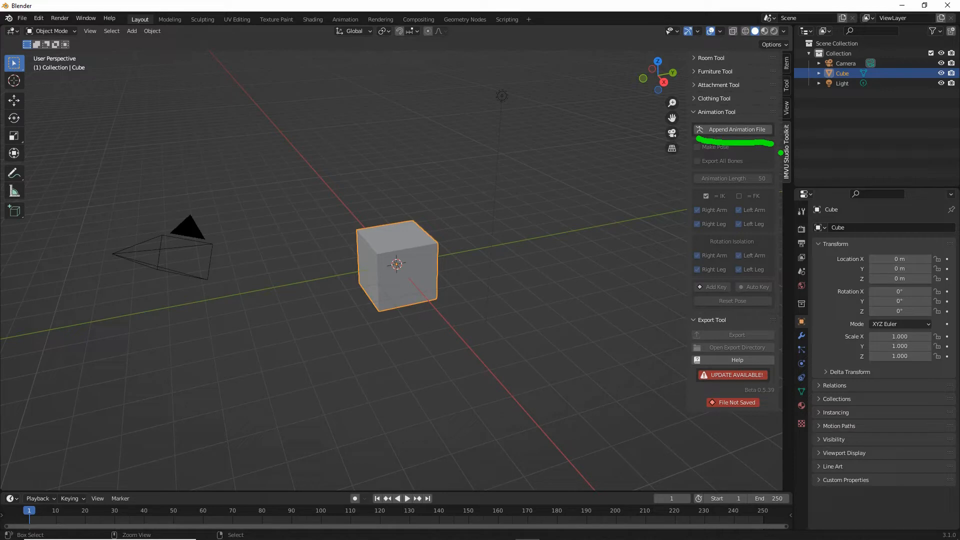
key(Escape)
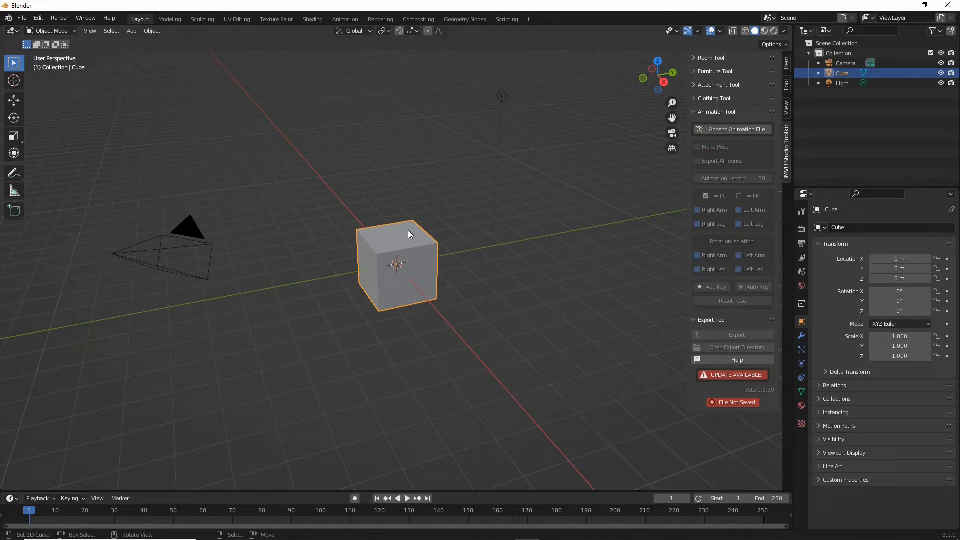
click(742, 130)
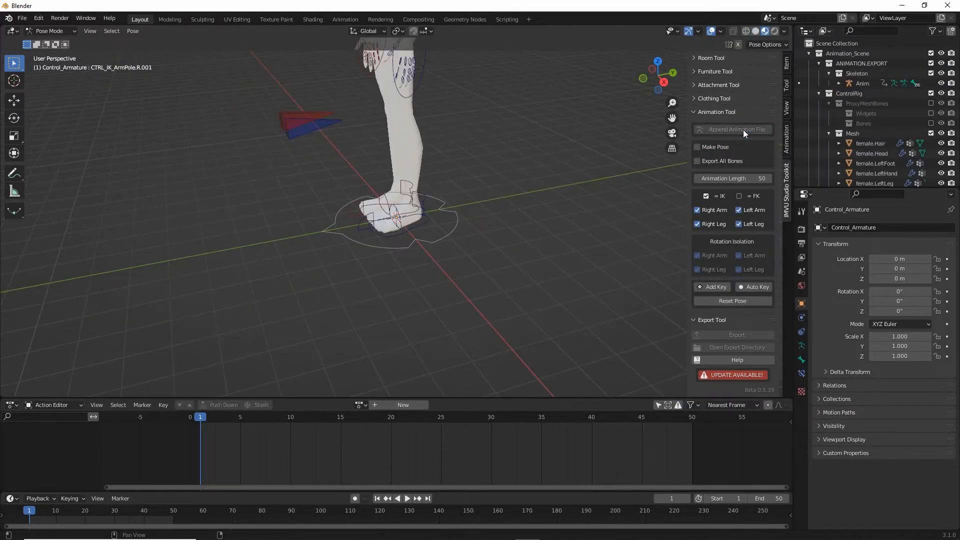
shift+middle_drag(475, 149, 448, 260)
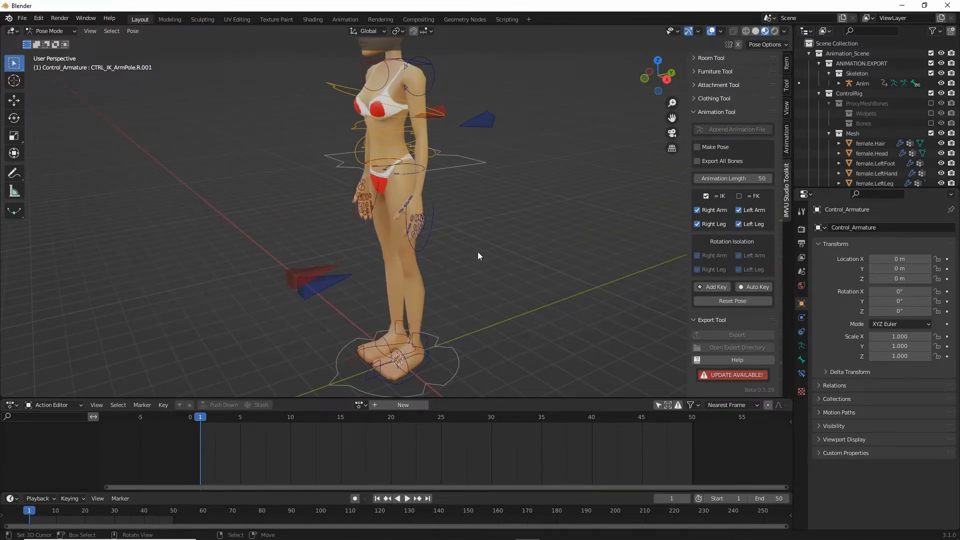
scroll(477, 251, down, 2)
middle_drag(416, 234, 436, 244)
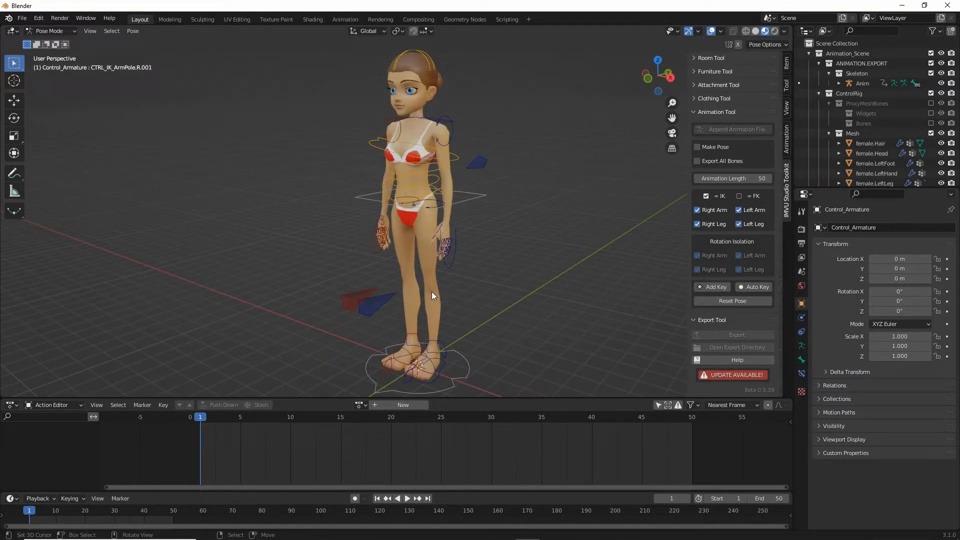
mouse_move(473, 295)
middle_down()
mouse_move(371, 294)
mouse_move(472, 295)
middle_up()
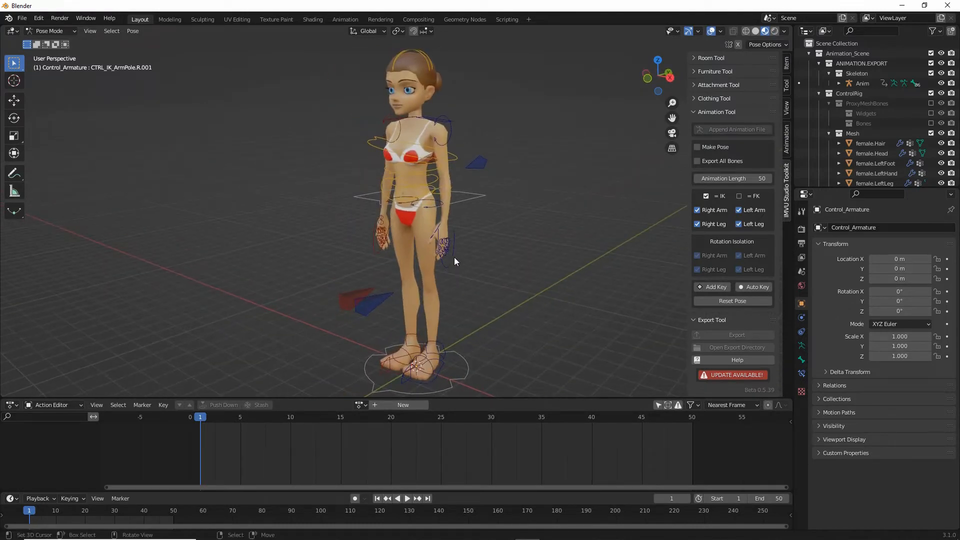
Step: Examine the avatar's rig controls by selecting the arm and leg poles, the center-of-gravity control and the left hand control in turn
click(481, 161)
click(353, 293)
middle_drag(417, 304, 359, 307)
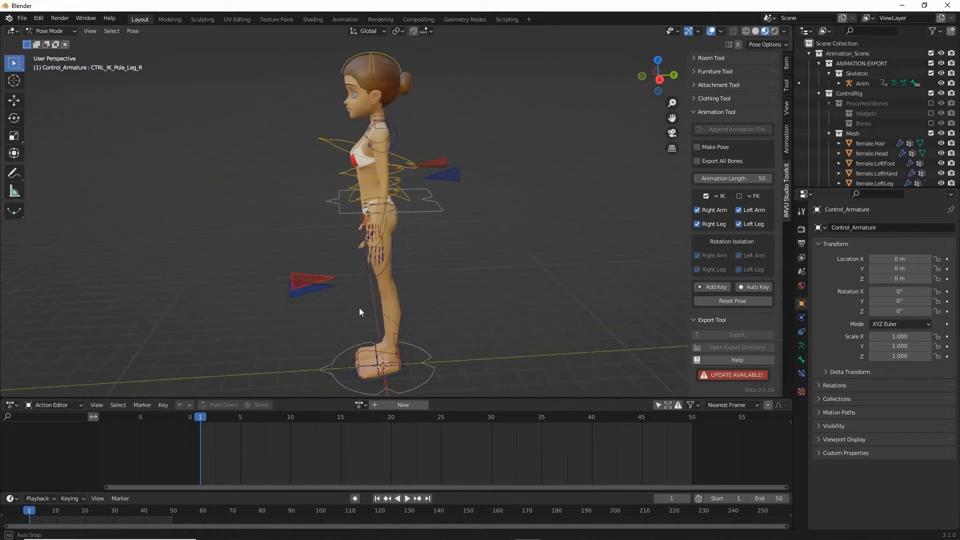
click(424, 215)
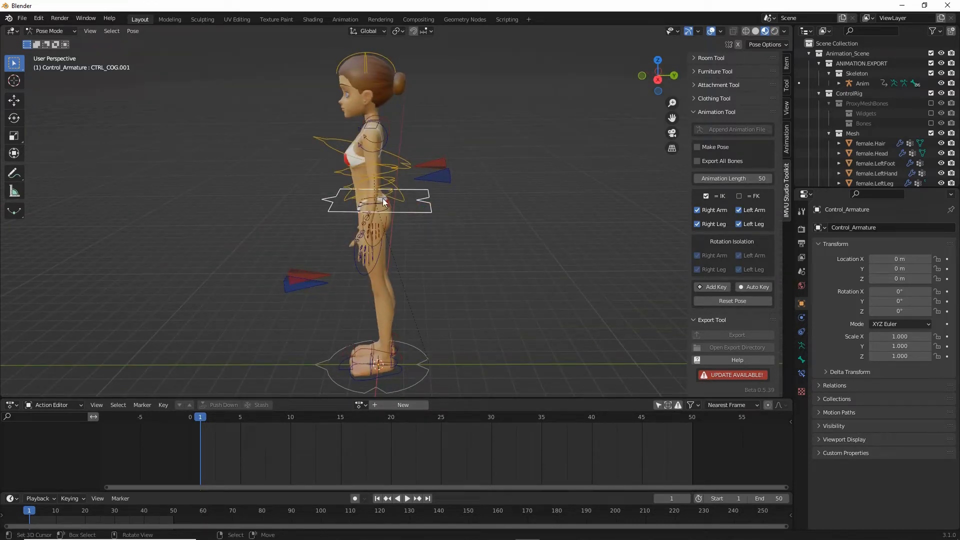
middle_drag(352, 249, 415, 247)
click(349, 298)
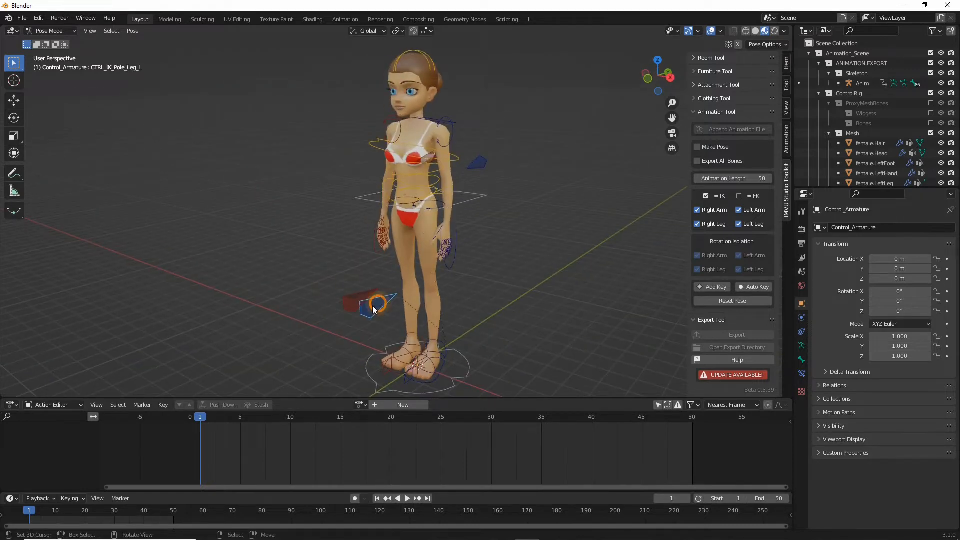
click(447, 264)
click(479, 163)
Step: Try lowering the avatar's body by moving the center-of-gravity control around the hips
click(471, 201)
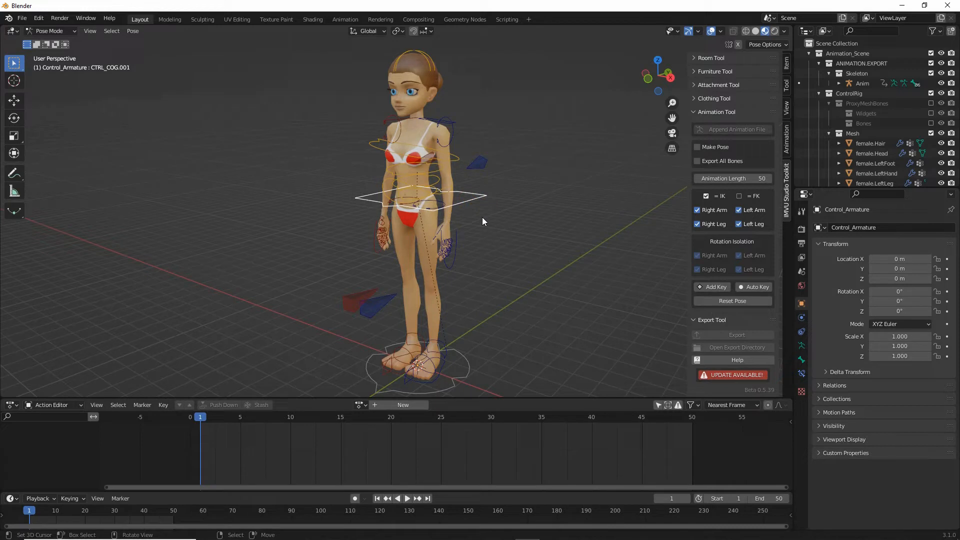
key(g)
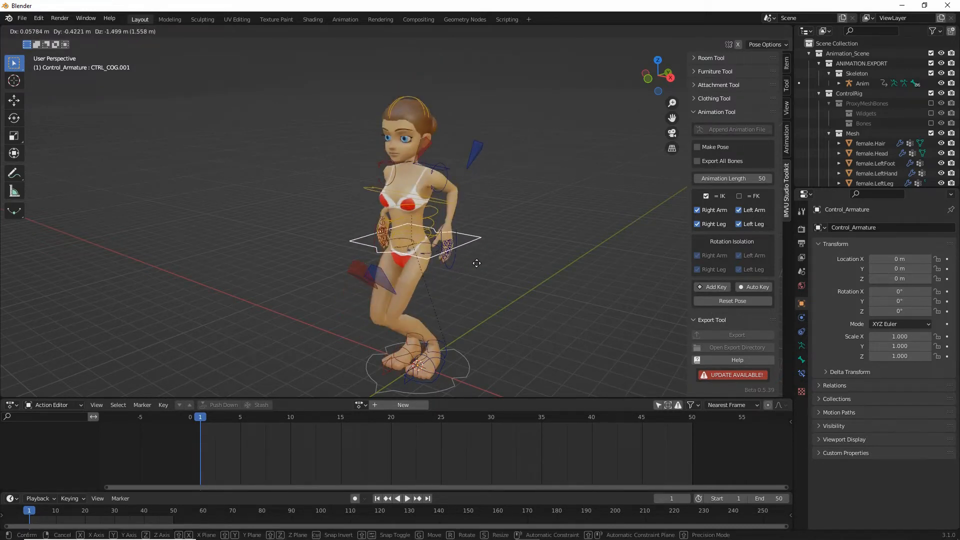
click(481, 212)
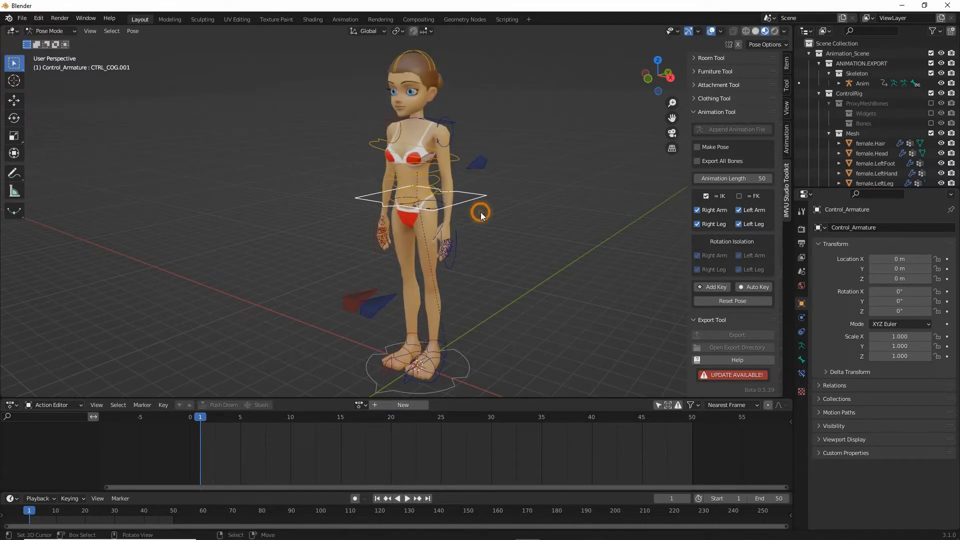
Step: Try bending the left arm by moving the left hand's IK control upward
click(452, 263)
middle_drag(491, 292, 479, 290)
key(g)
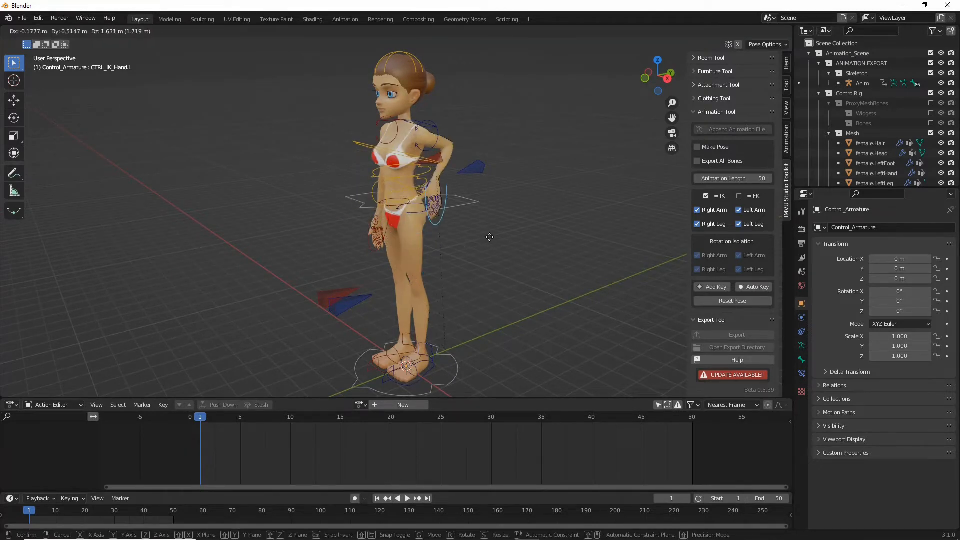
click(459, 265)
Step: Try lifting the left leg by moving the left foot control up and back
click(416, 383)
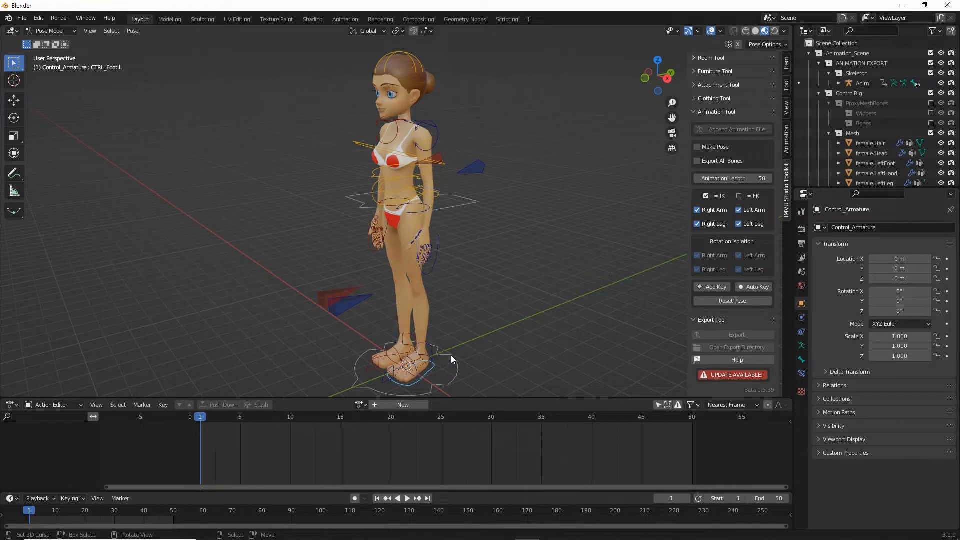
key(g)
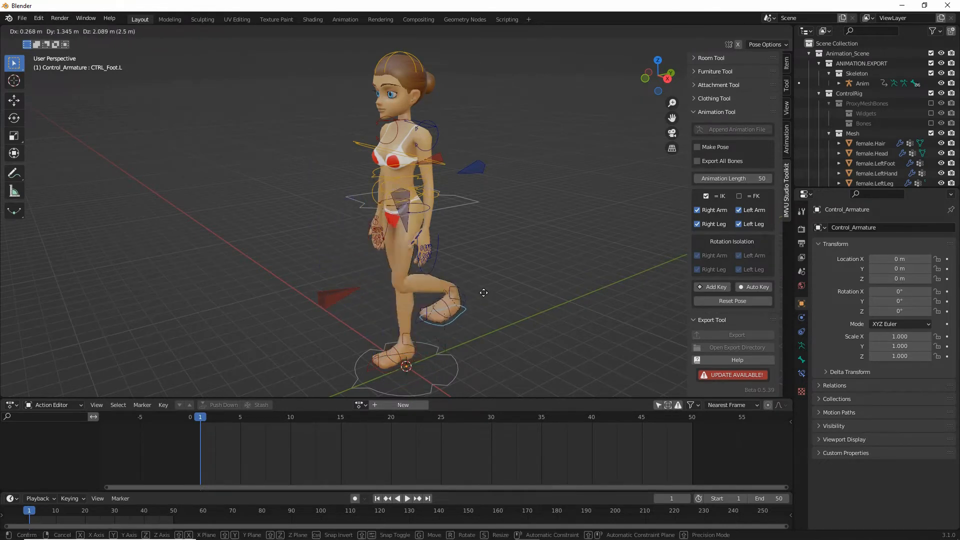
right_click(450, 314)
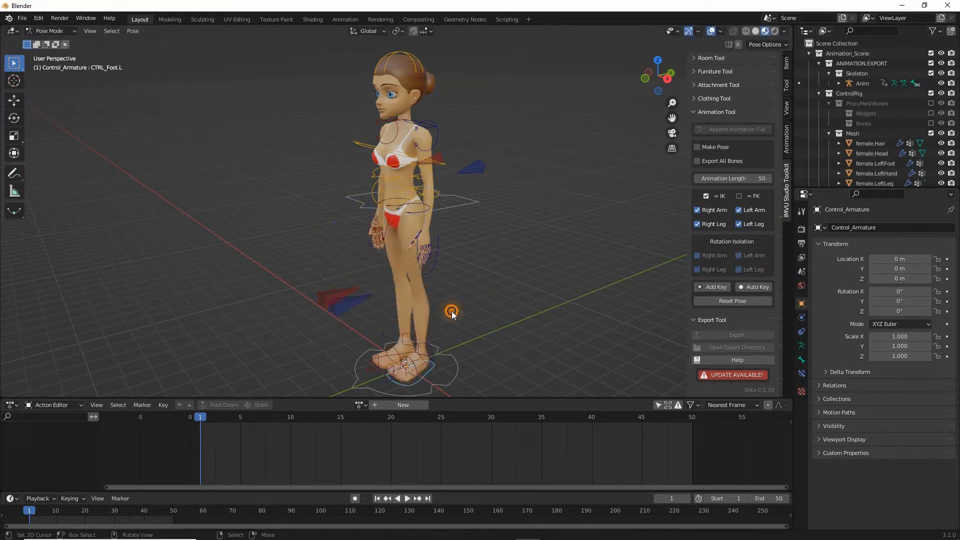
Step: Select the right hand's IK control on the avatar
click(434, 265)
click(445, 347)
middle_drag(409, 330, 464, 298)
click(404, 239)
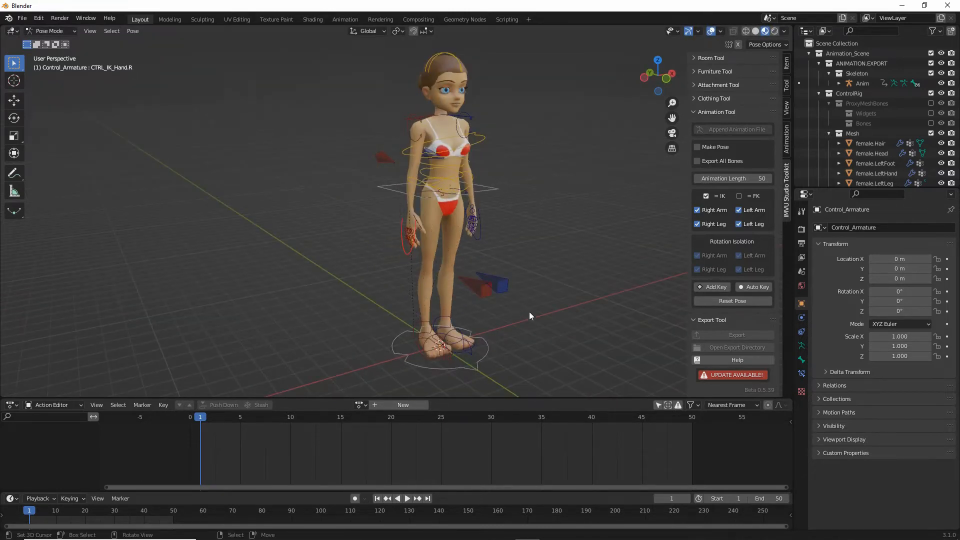
middle_drag(529, 311, 430, 312)
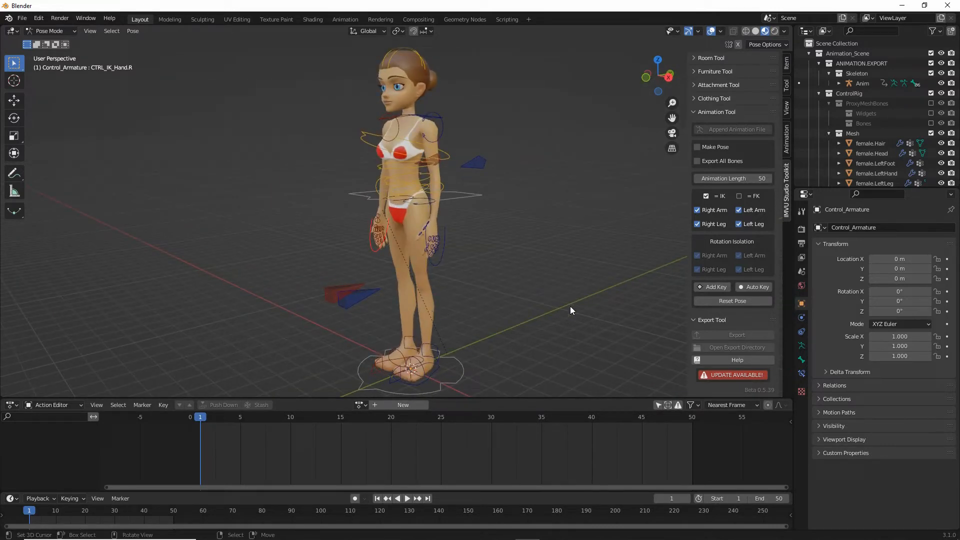
key(ctrl+2)
mouse_move(735, 299)
mouse_down()
mouse_move(781, 301)
mouse_move(388, 382)
mouse_move(392, 369)
mouse_move(416, 386)
mouse_up()
click(202, 425)
click(202, 436)
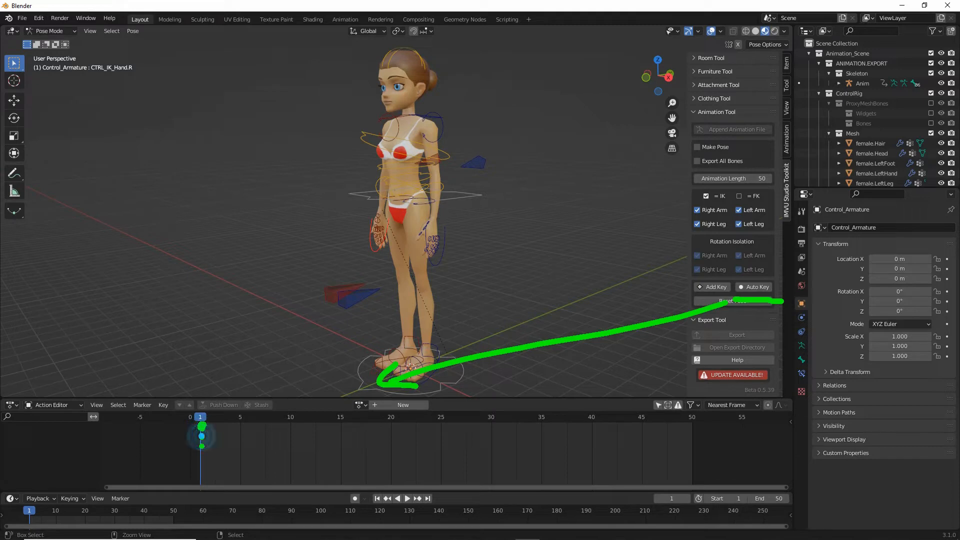
click(202, 450)
click(202, 461)
click(200, 473)
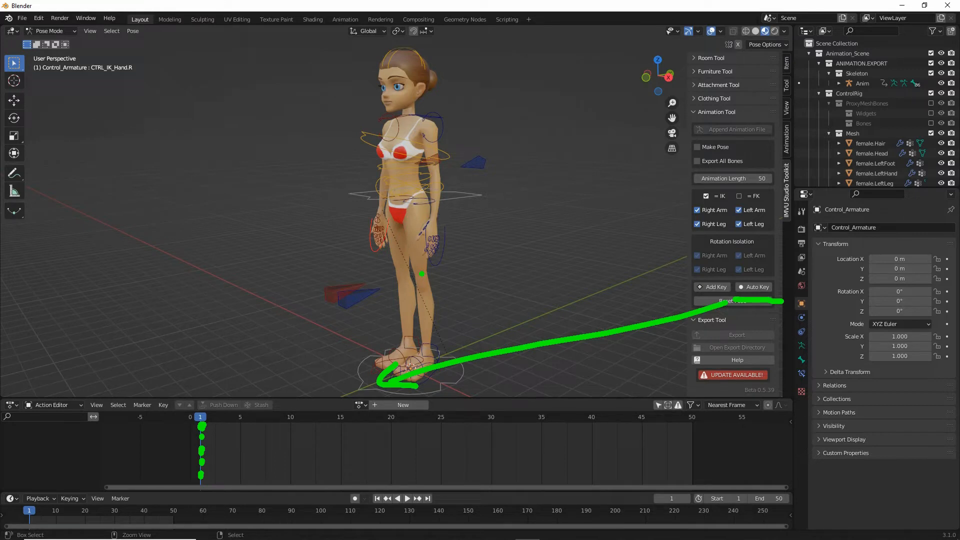
key(Escape)
Step: Turn on Auto Key in the Animation Tool so changes to the avatar's controls are keyed automatically
click(753, 287)
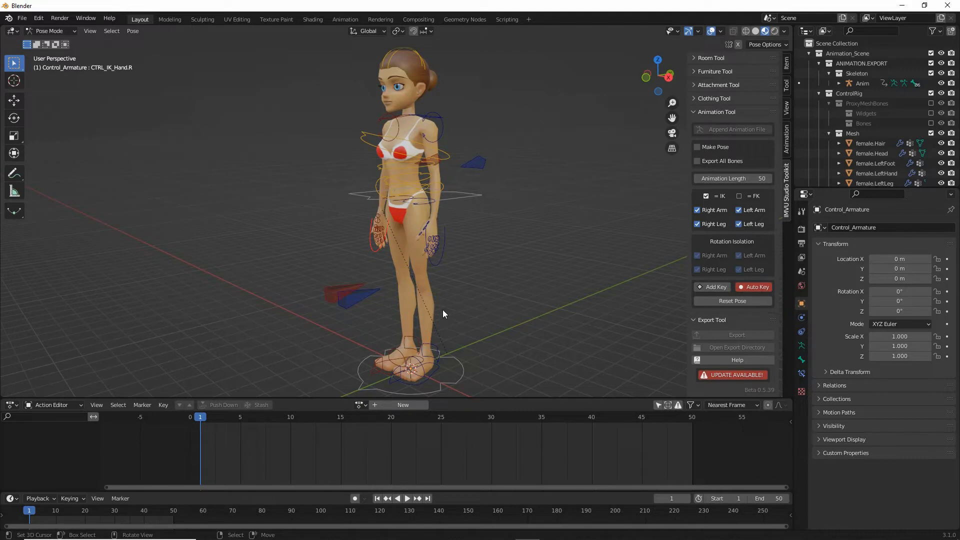
middle_drag(451, 305, 413, 303)
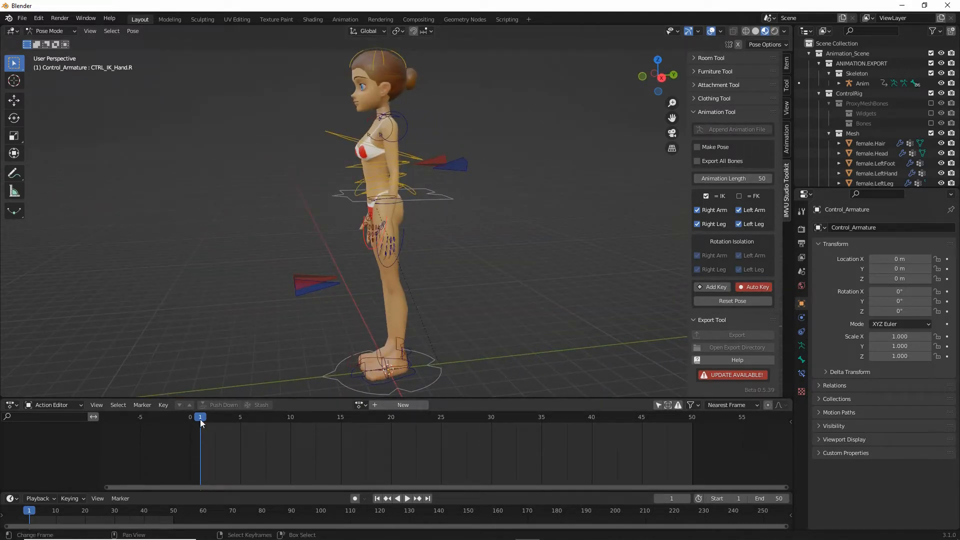
mouse_move(187, 407)
mouse_down()
mouse_move(202, 470)
mouse_move(200, 415)
mouse_move(220, 418)
mouse_move(201, 419)
mouse_up()
key(Escape)
Step: Try moving the center-of-gravity control around the hips freely down and back into a seated pose
middle_drag(386, 256, 430, 216)
click(431, 194)
key(g)
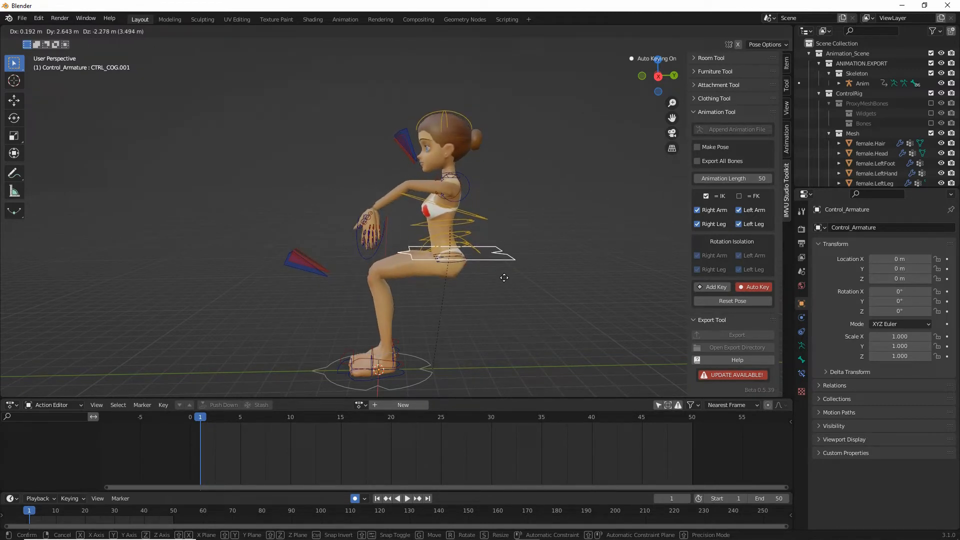
right_click(504, 277)
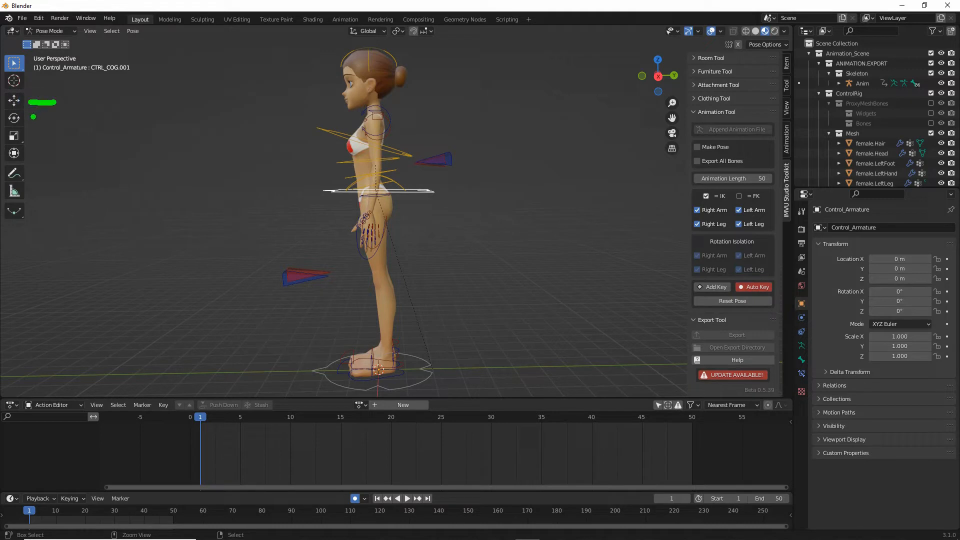
mouse_move(29, 120)
mouse_down()
mouse_move(54, 120)
mouse_move(45, 146)
mouse_move(34, 146)
mouse_up()
mouse_move(69, 98)
mouse_down()
mouse_move(74, 106)
mouse_move(99, 83)
mouse_move(75, 123)
mouse_move(98, 103)
mouse_up()
key(Escape)
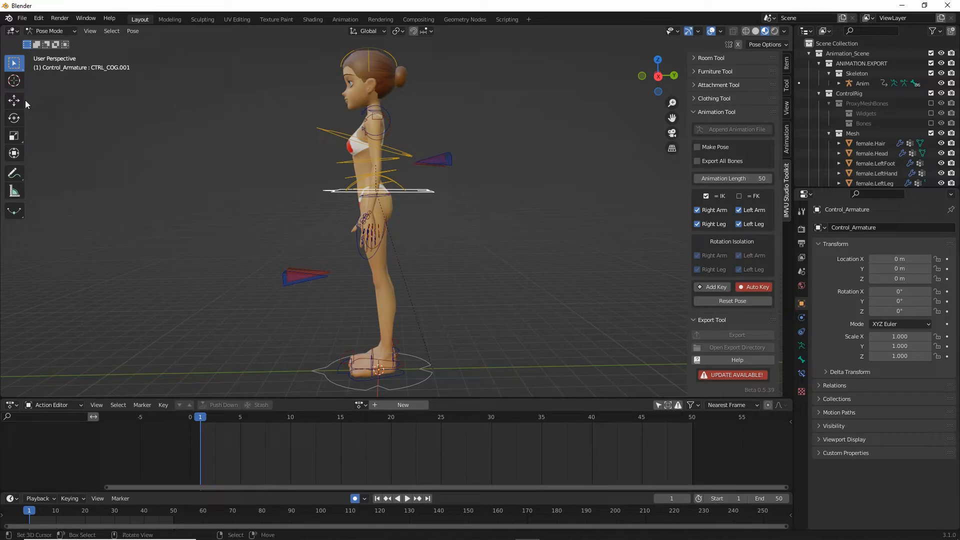
Step: Use the Move tool to shift the center-of-gravity control down and back in the YZ plane until the avatar sits with thighs level
click(14, 100)
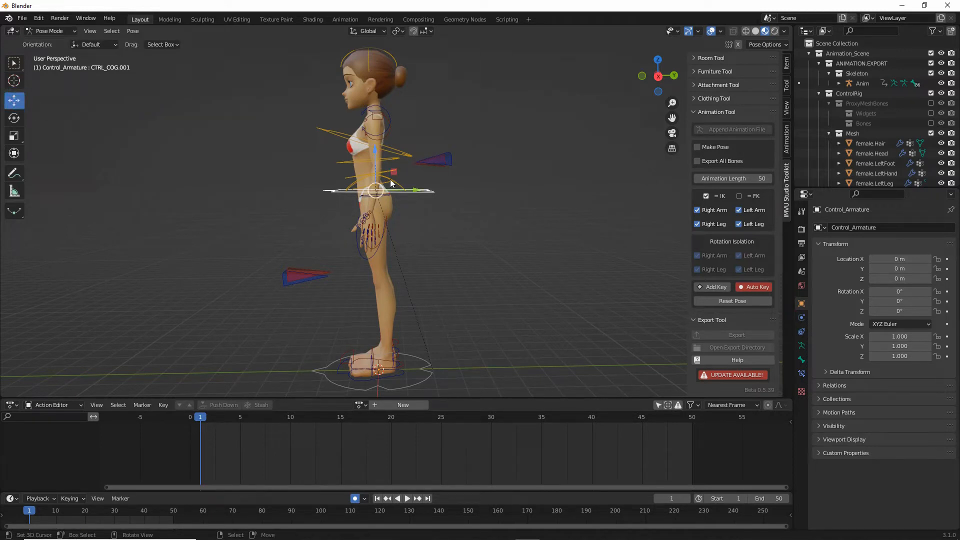
drag(394, 172, 399, 199)
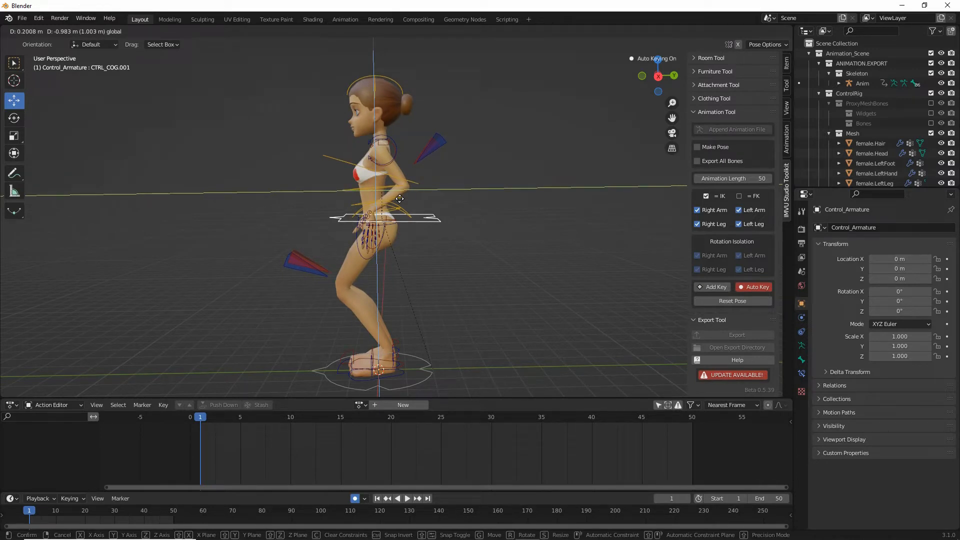
drag(399, 199, 474, 240)
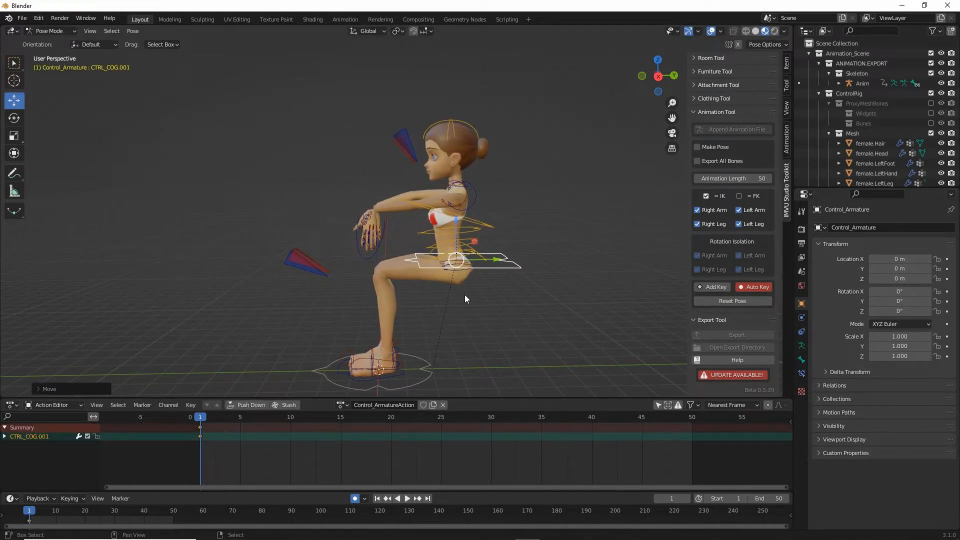
shift+middle_drag(463, 294, 393, 291)
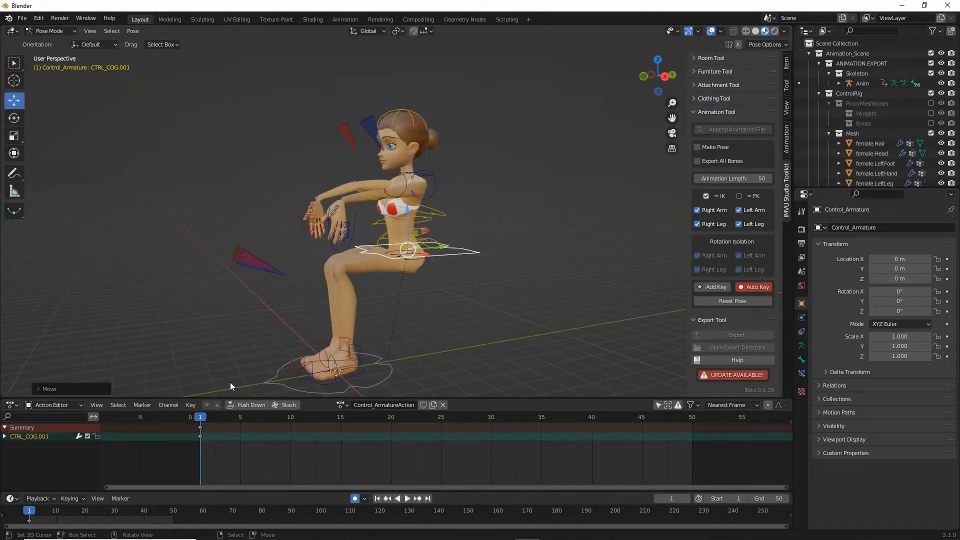
mouse_move(193, 411)
mouse_down()
mouse_move(194, 442)
mouse_move(203, 401)
mouse_up()
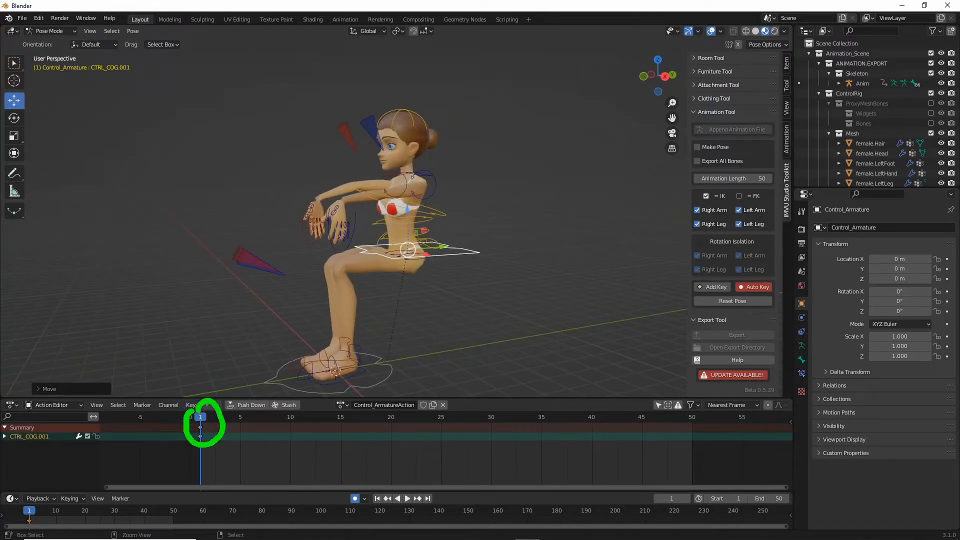
mouse_move(205, 354)
mouse_down()
mouse_move(205, 390)
mouse_move(216, 380)
mouse_up()
Step: Try moving the left hand's IK control back and down toward the left thigh
mouse_move(324, 320)
middle_down()
mouse_move(362, 301)
mouse_move(351, 302)
mouse_move(409, 307)
mouse_move(361, 304)
middle_up()
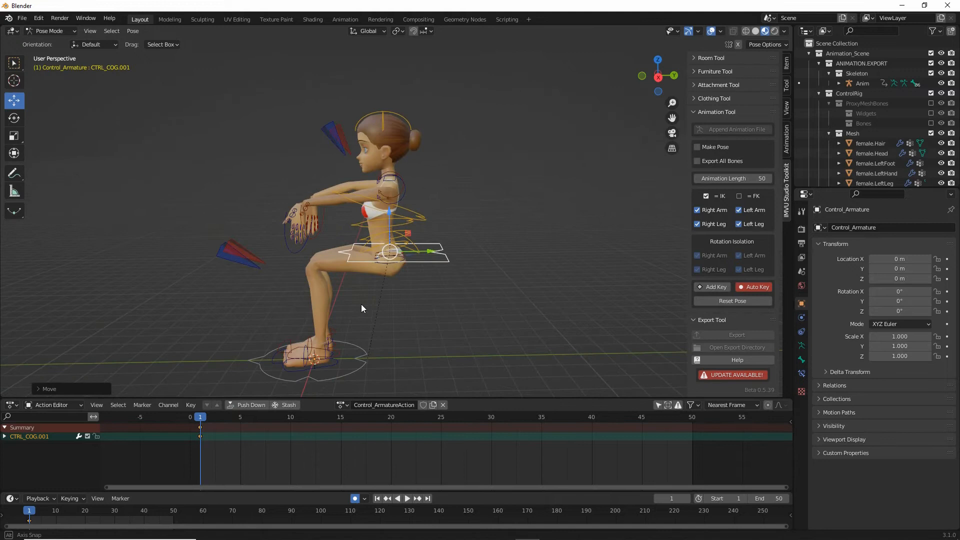
click(299, 250)
scroll(315, 261, up, 4)
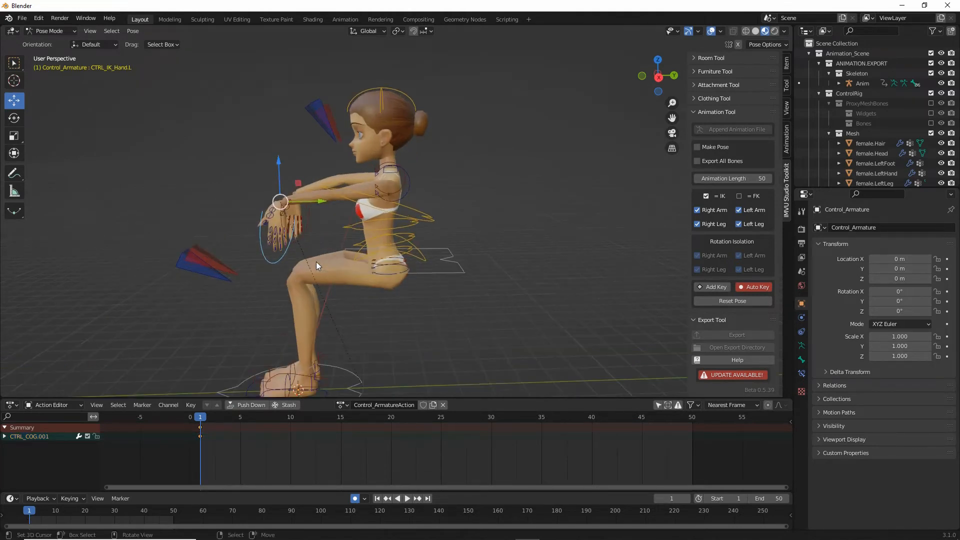
key(g)
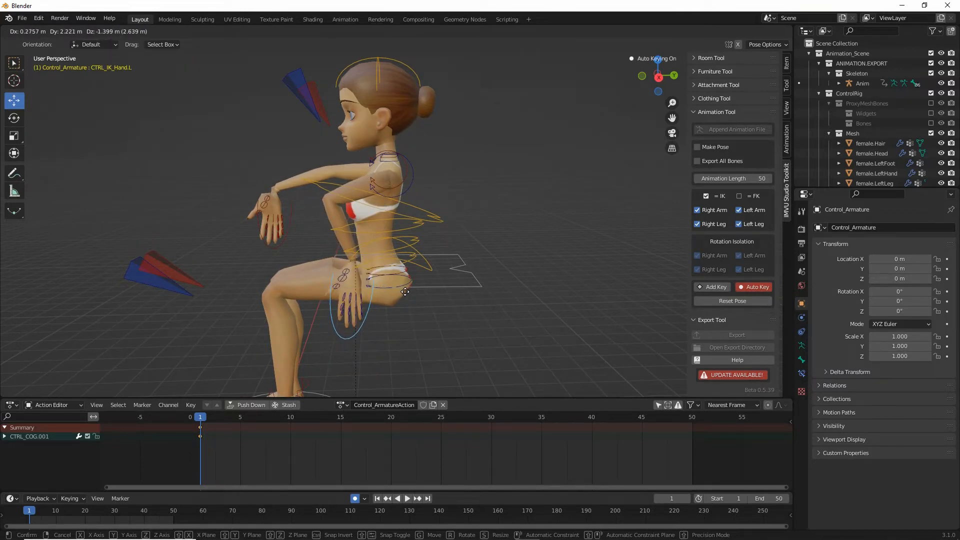
key(Escape)
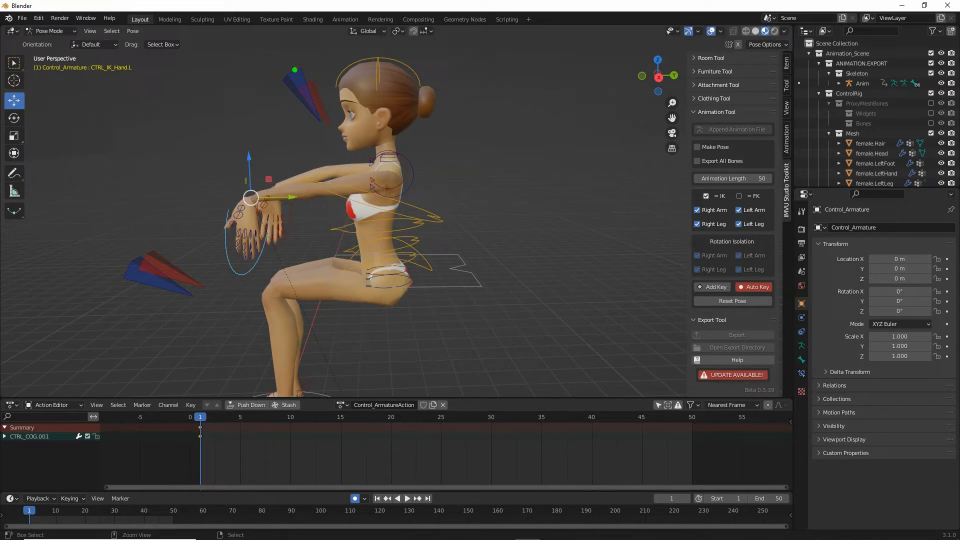
mouse_move(306, 61)
mouse_down()
mouse_move(289, 120)
mouse_move(297, 56)
mouse_move(278, 57)
mouse_up()
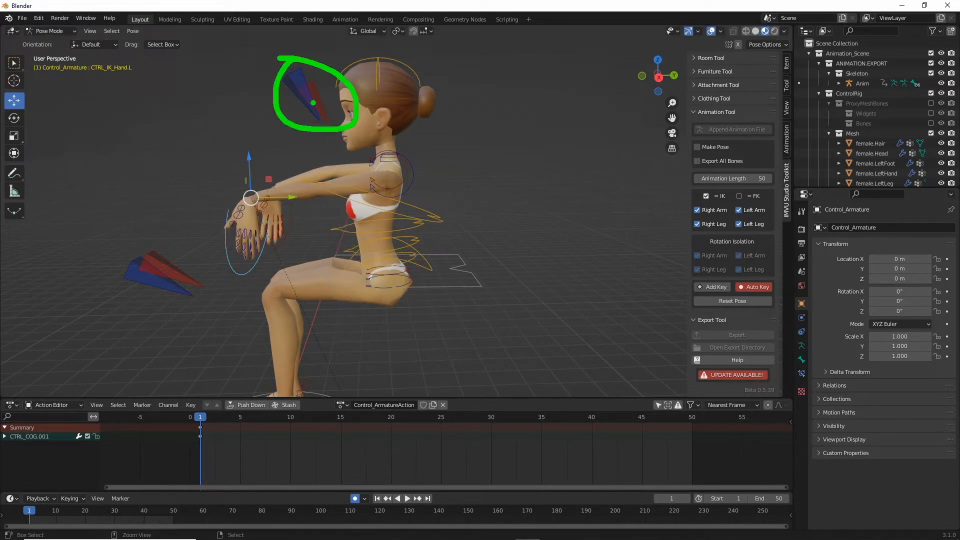
mouse_move(306, 93)
mouse_down()
mouse_move(227, 94)
mouse_move(249, 102)
mouse_up()
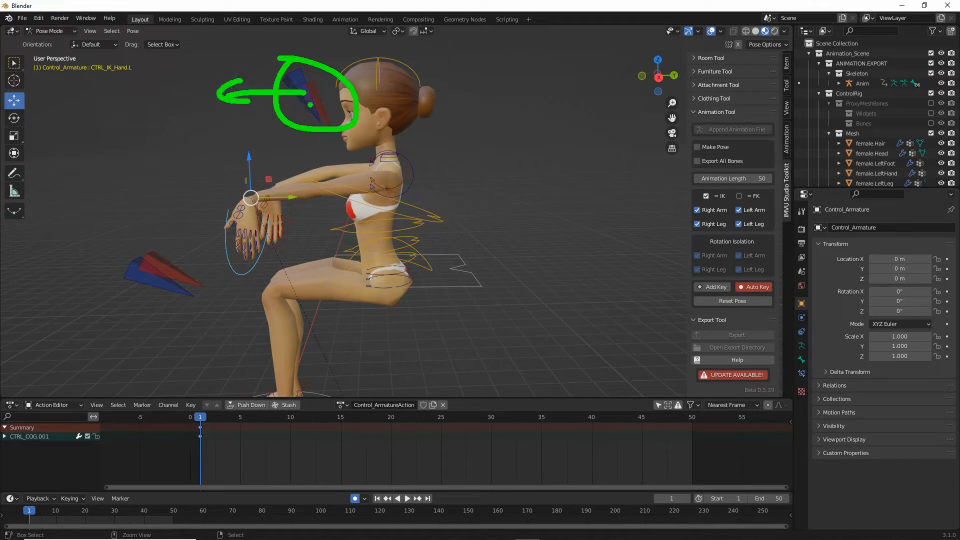
mouse_move(345, 100)
mouse_down()
mouse_move(513, 97)
mouse_move(504, 127)
mouse_up()
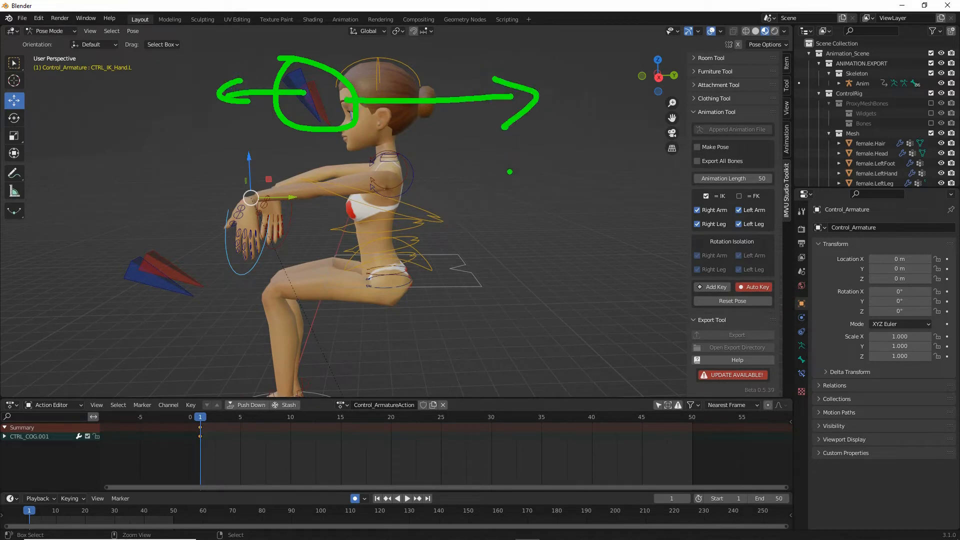
key(Escape)
Step: Move the left and right arm pole controls from in front of the face to well behind the avatar's back
click(306, 92)
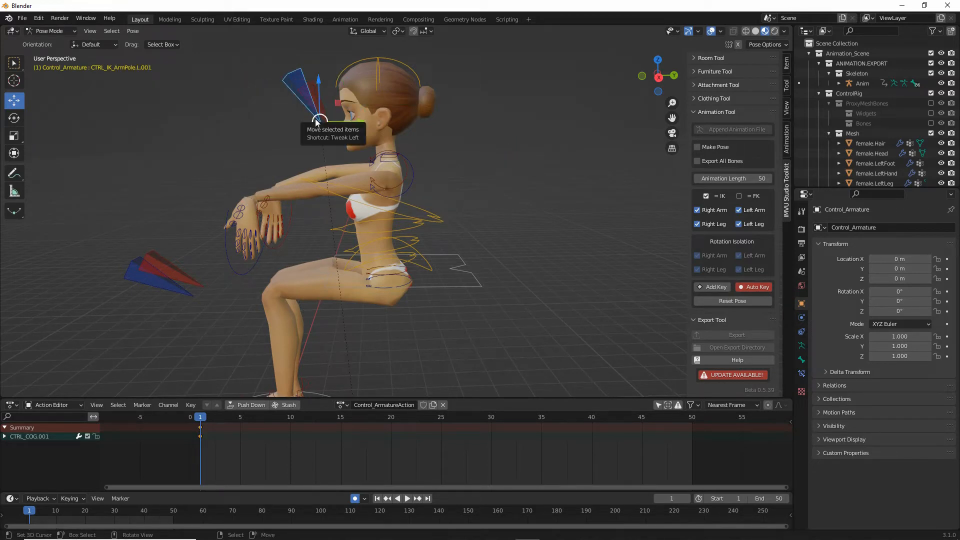
click(315, 89)
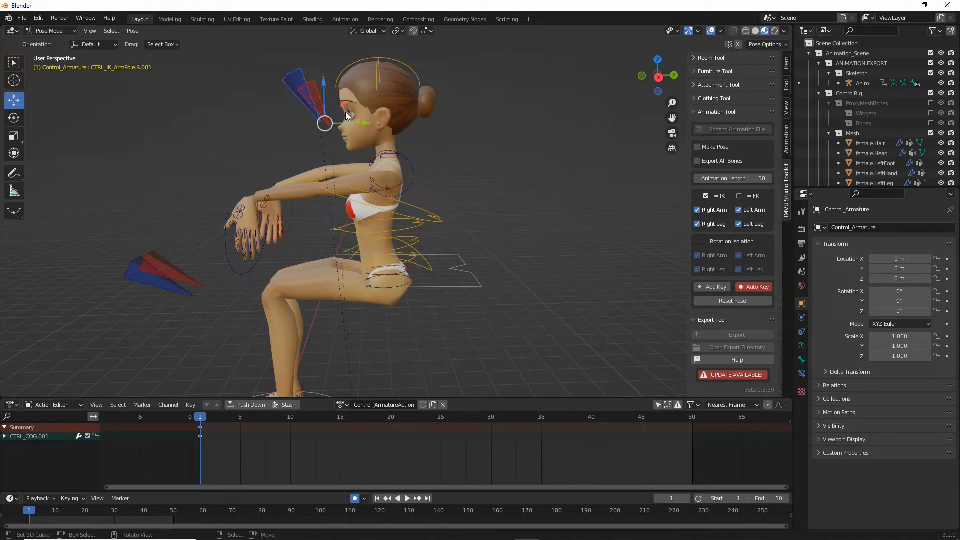
drag(343, 105, 542, 205)
Step: Move the left hand's IK control back and down to the left thigh, and rotate it about 75° so the fingers point forward
drag(247, 274, 328, 280)
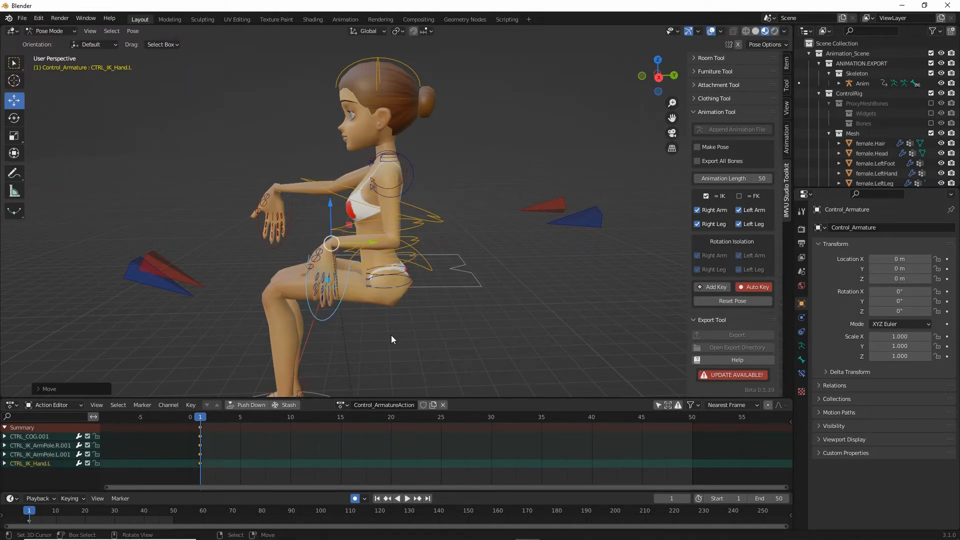
key(r)
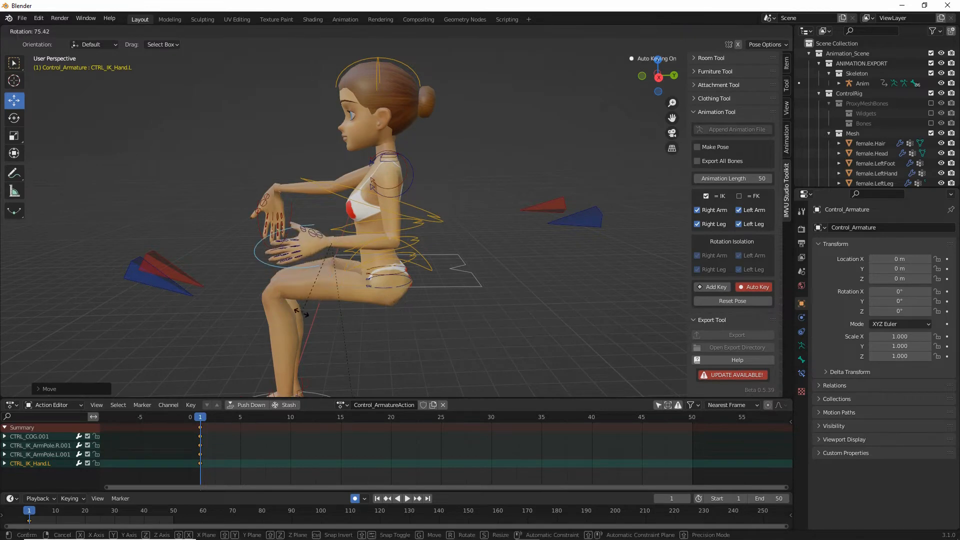
click(301, 311)
Step: From the front, rotate the left hand, move it about 0.8 m inward and down onto the thigh, and rotate it about 12° more
middle_drag(334, 278, 544, 265)
key(r)
click(488, 191)
key(g)
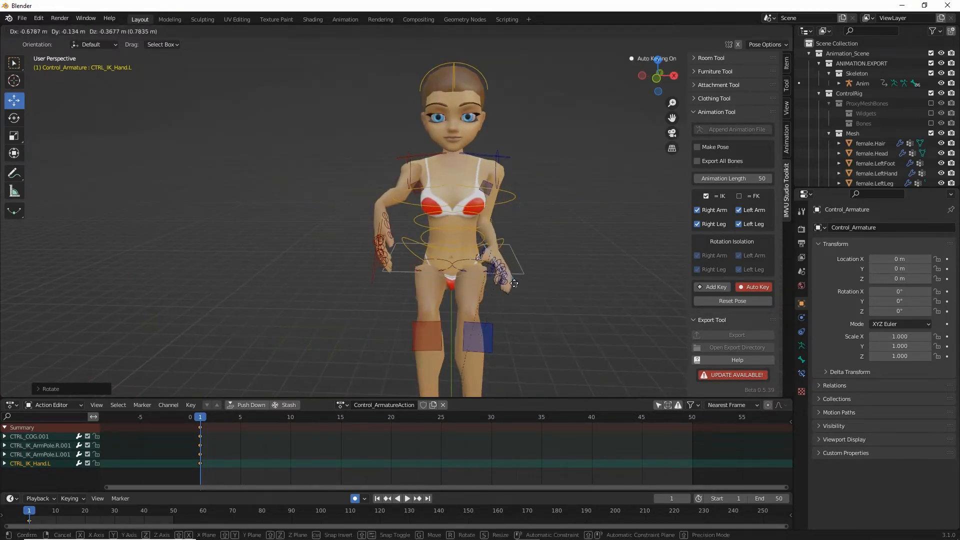
click(513, 282)
key(r)
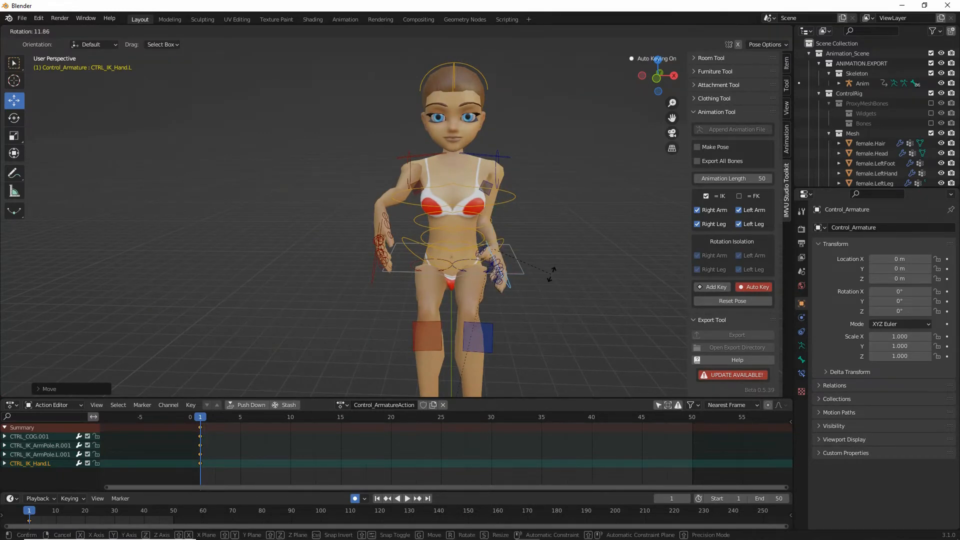
click(551, 274)
Step: Move the left arm pole control about 1.1 m outward from the body to turn the left elbow outward
middle_drag(538, 238, 523, 207)
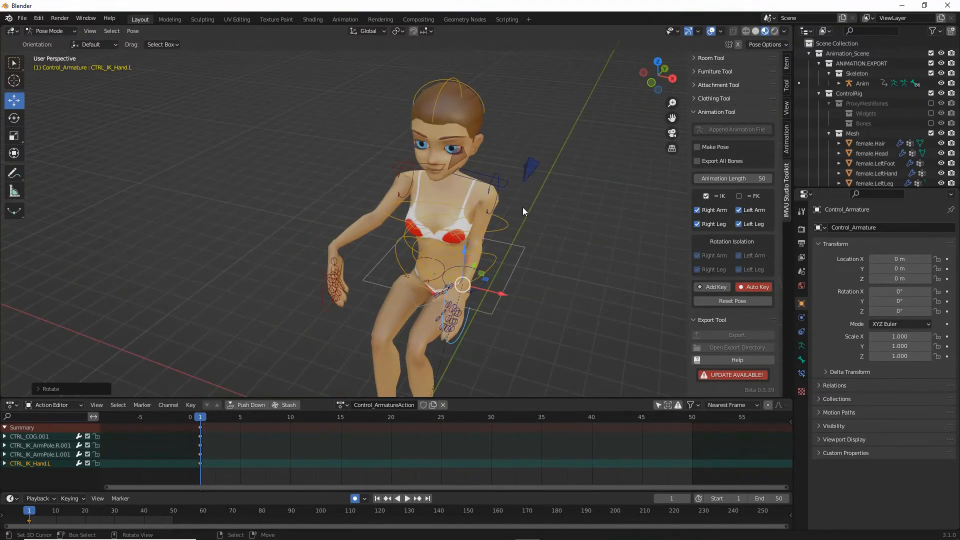
click(532, 176)
key(g)
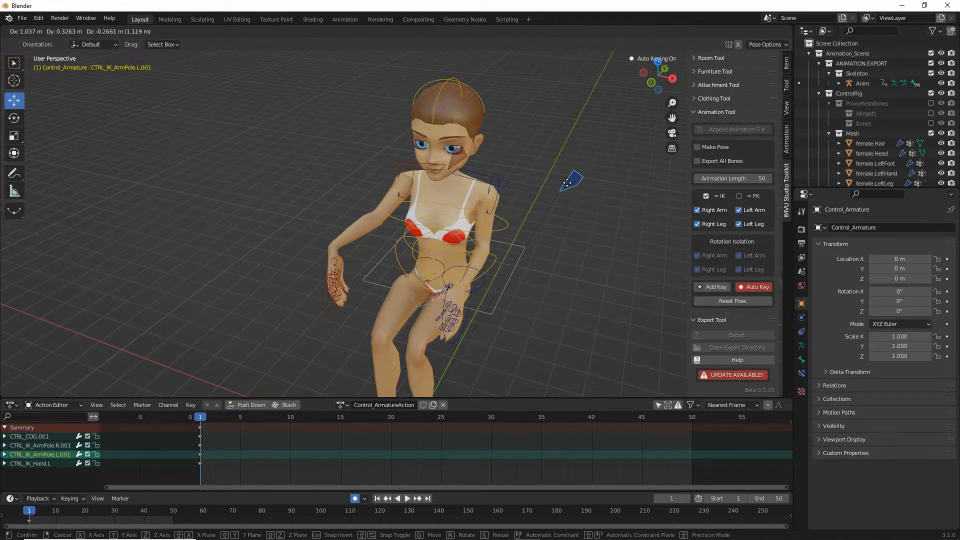
click(567, 184)
Step: Move the right hand's IK control back and down to the right thigh, and rotate it so the fingers point forward
middle_drag(341, 269, 436, 230)
click(456, 229)
key(g)
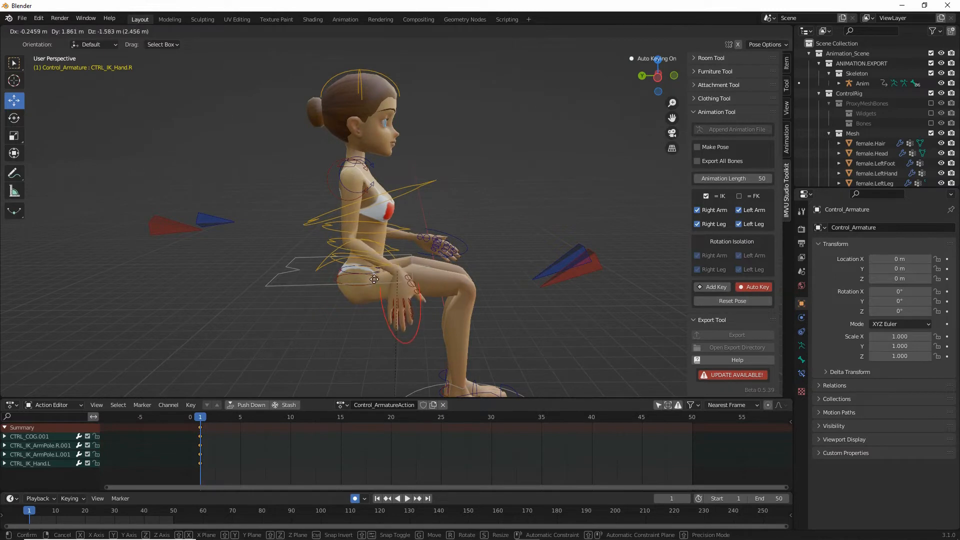
click(397, 280)
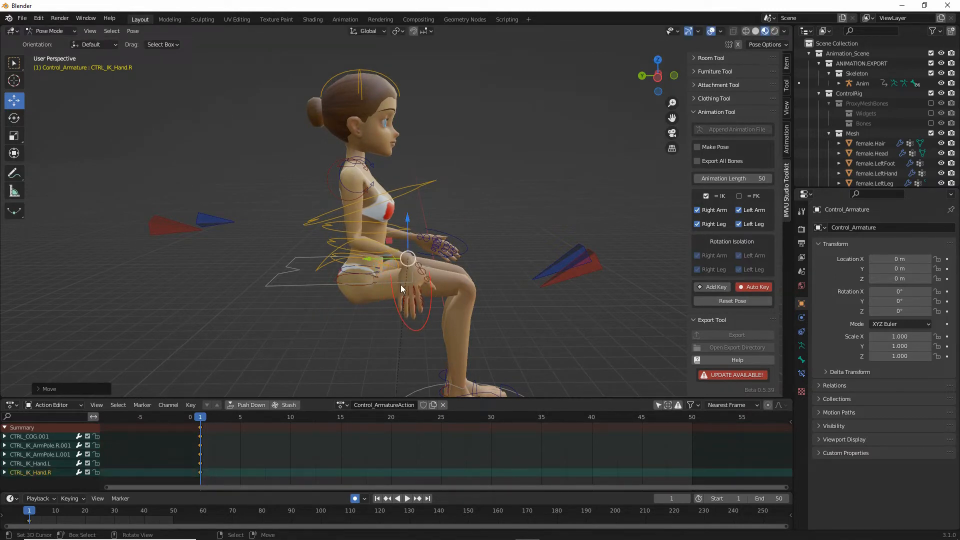
key(r)
click(439, 275)
Step: From the front, rotate the right hand to match the thigh's surface and move it inward onto the right thigh
middle_drag(439, 275, 353, 251)
key(r)
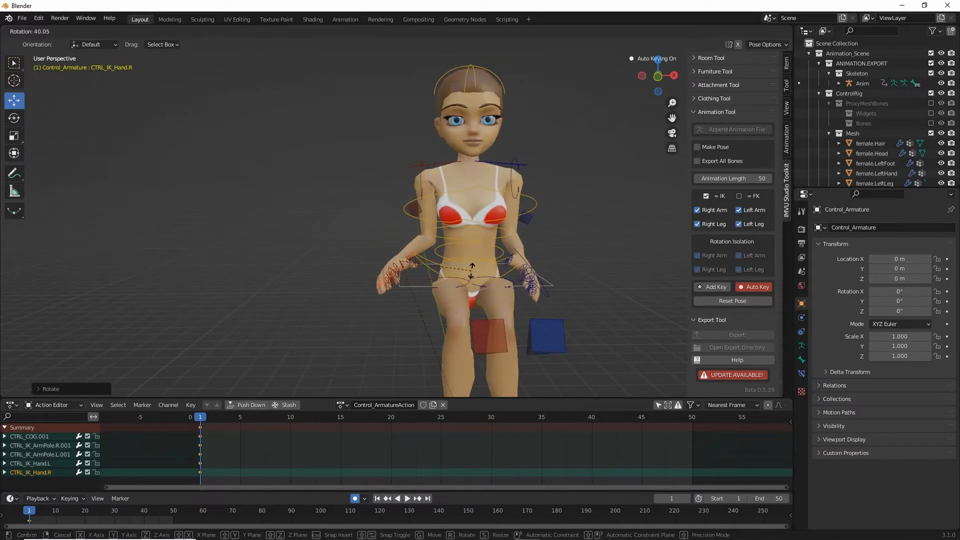
click(410, 270)
key(g)
click(432, 273)
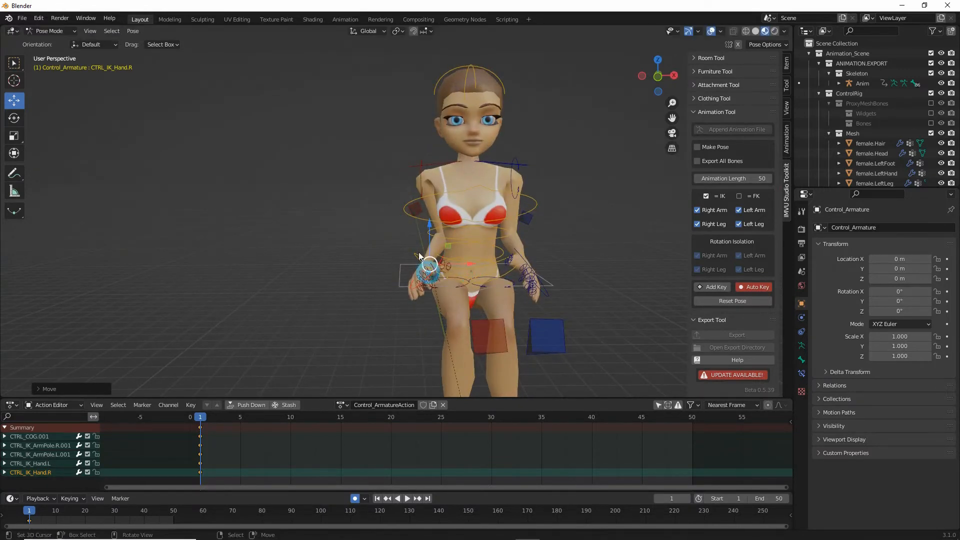
Step: Move the right arm pole control about 1.6 m outward from the body to turn the right elbow outward
right_click(413, 206)
middle_drag(413, 206, 414, 228)
key(g)
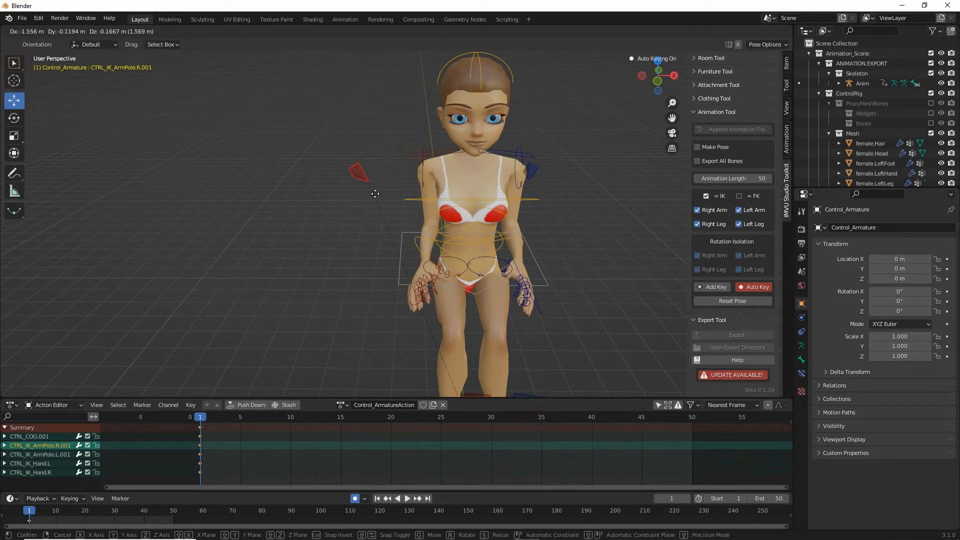
click(376, 196)
middle_drag(376, 196, 345, 230)
scroll(379, 241, up, 4)
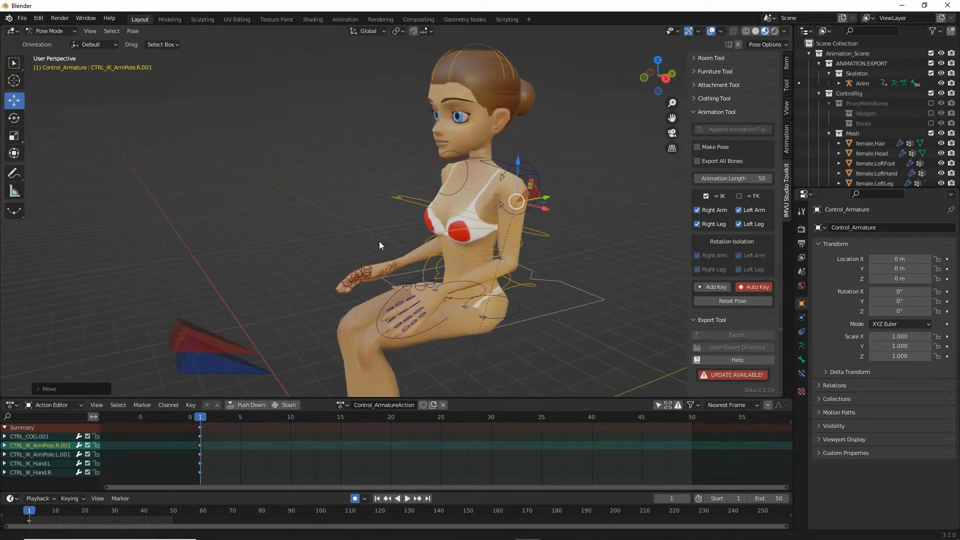
middle_drag(372, 185, 369, 242)
scroll(365, 229, up, 2)
scroll(369, 238, down, 3)
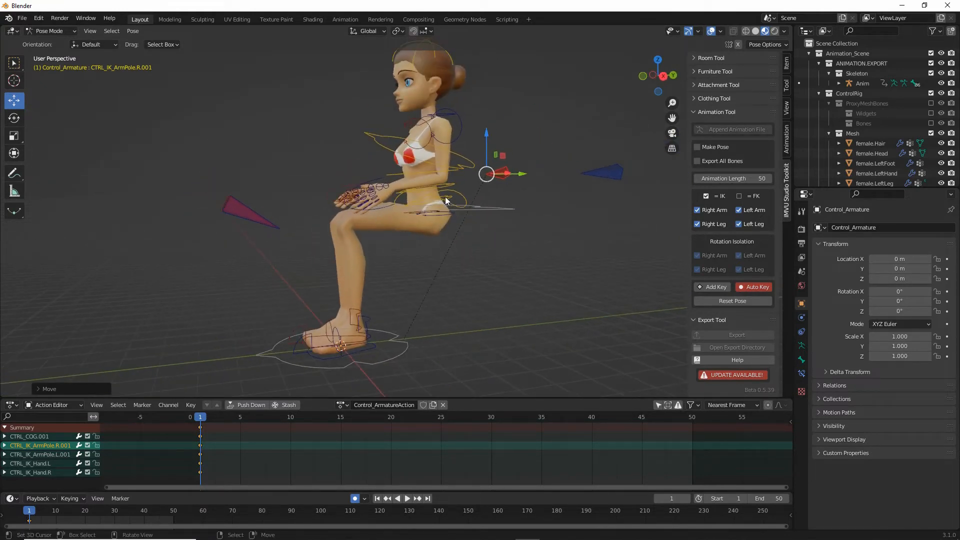
Step: Save the scene as toolkit sitting (1).blend in the F:\Social\IMVU\avatar\Blender 2.8+ folder
middle_drag(457, 230, 416, 247)
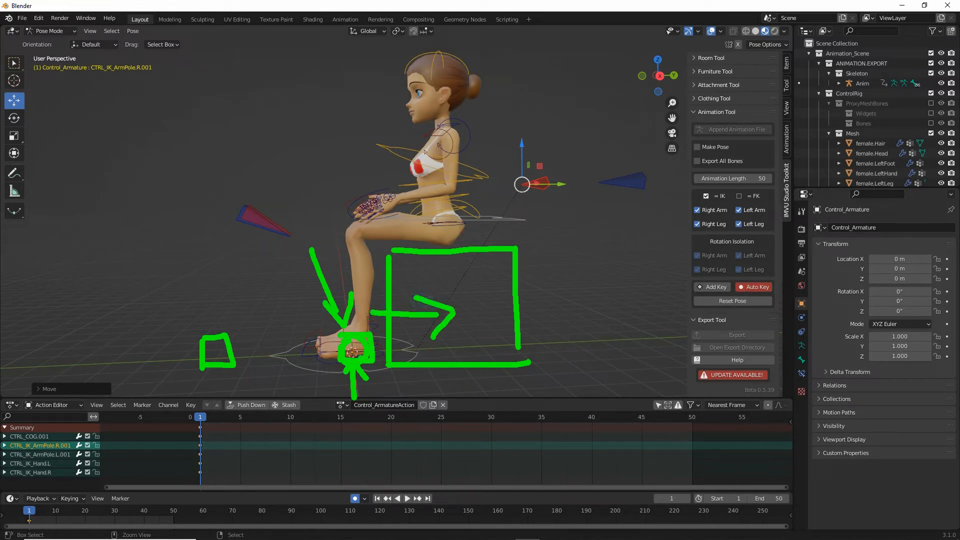
mouse_move(306, 284)
middle_down()
mouse_move(409, 290)
mouse_move(346, 287)
mouse_move(368, 287)
mouse_move(371, 299)
mouse_move(406, 316)
middle_up()
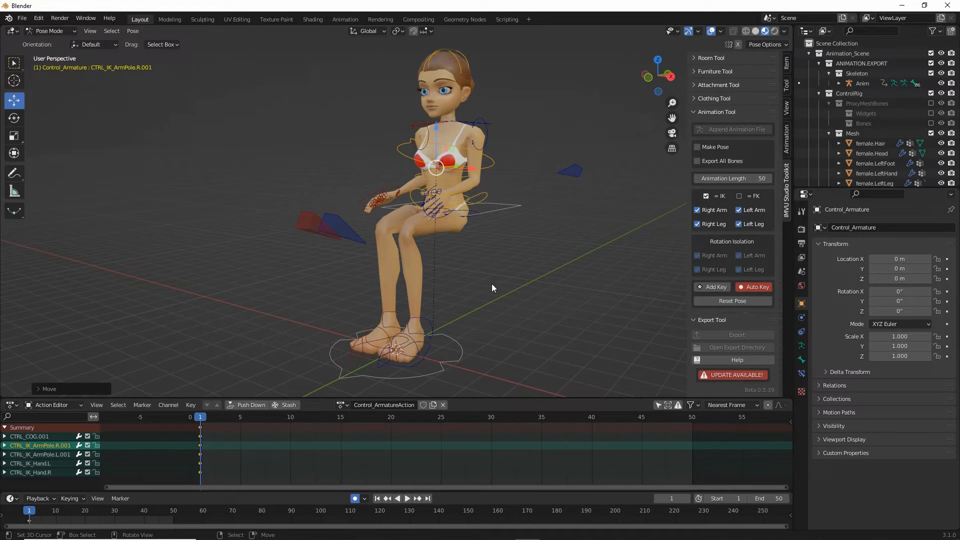
click(22, 18)
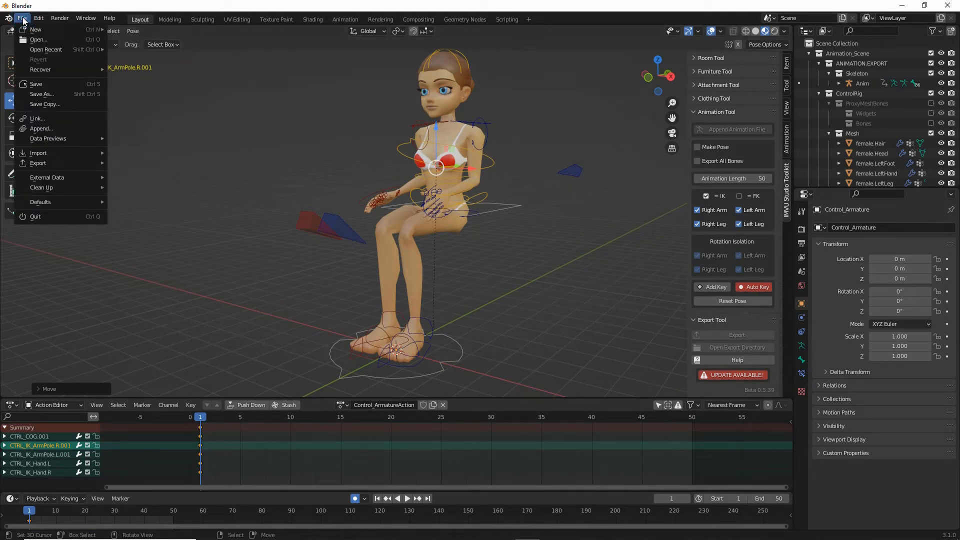
click(42, 94)
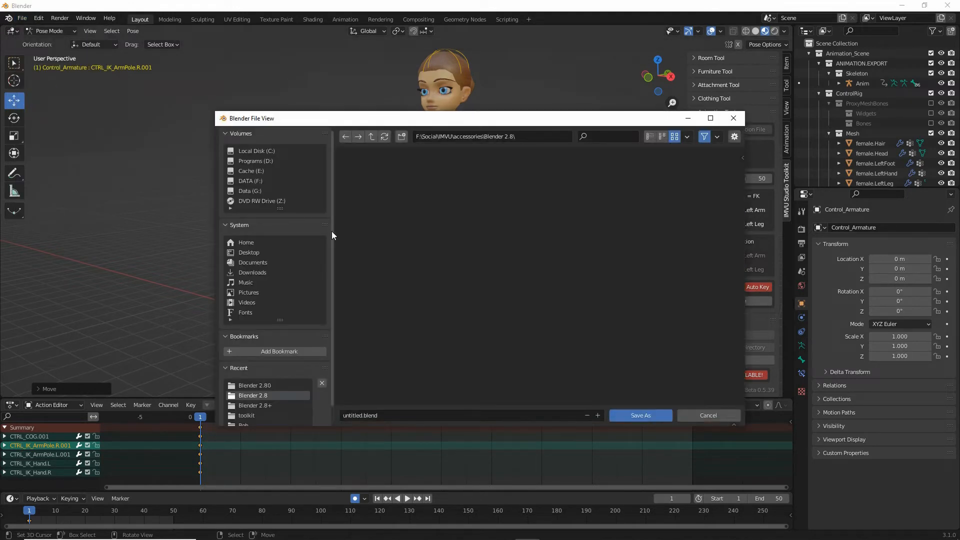
click(370, 137)
click(257, 396)
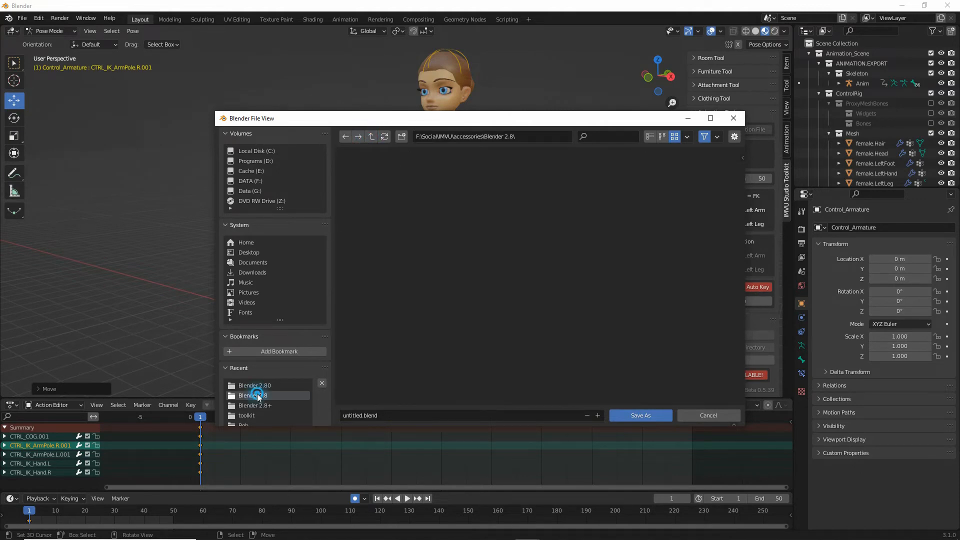
click(256, 385)
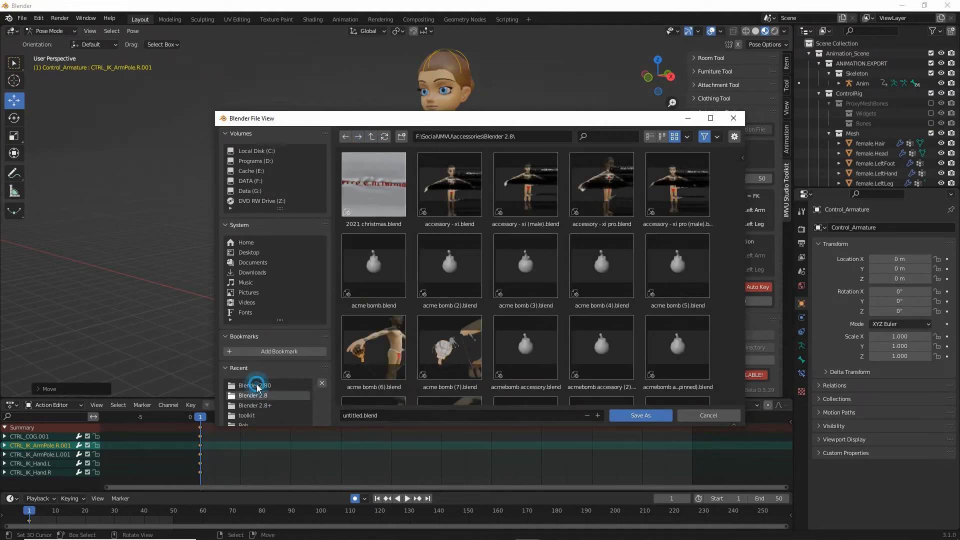
click(251, 406)
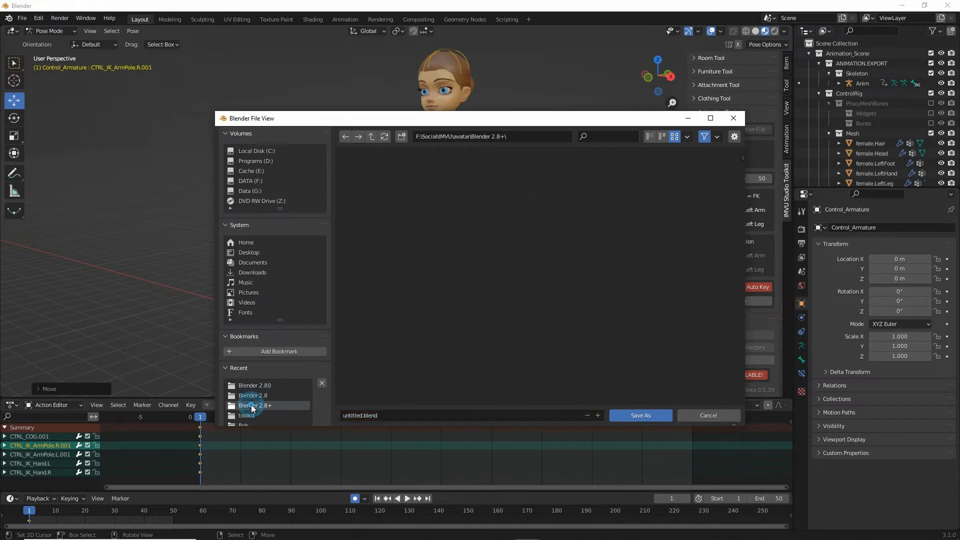
click(393, 417)
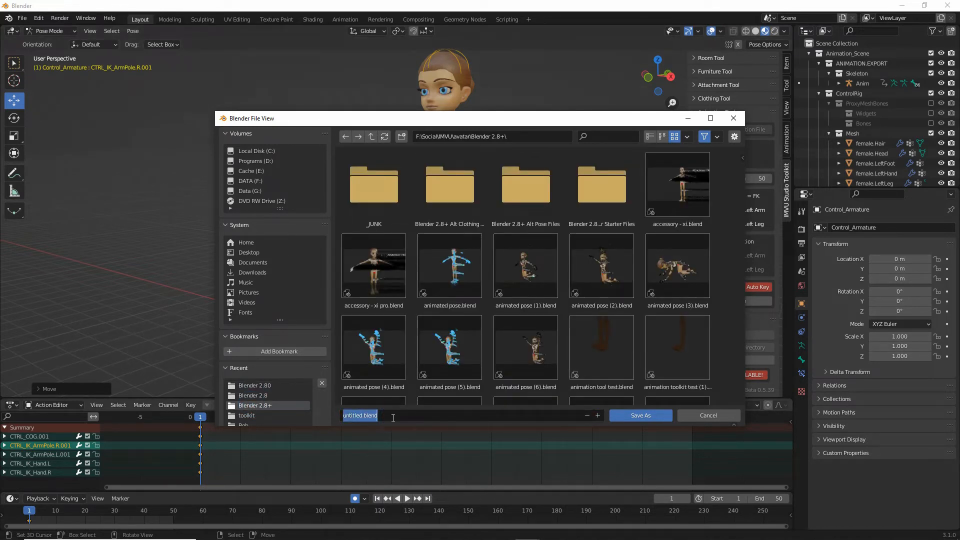
text(toolkit sitting (1)
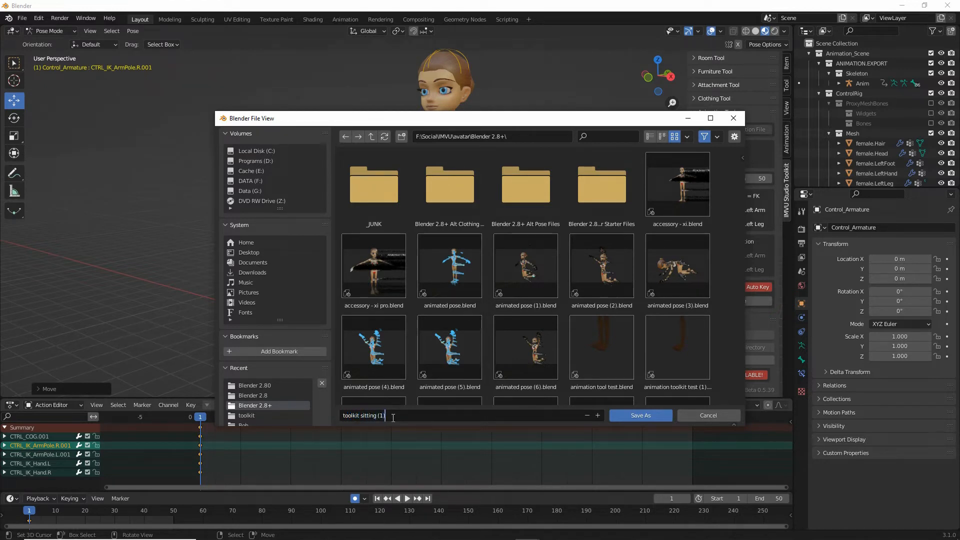
key(Return)
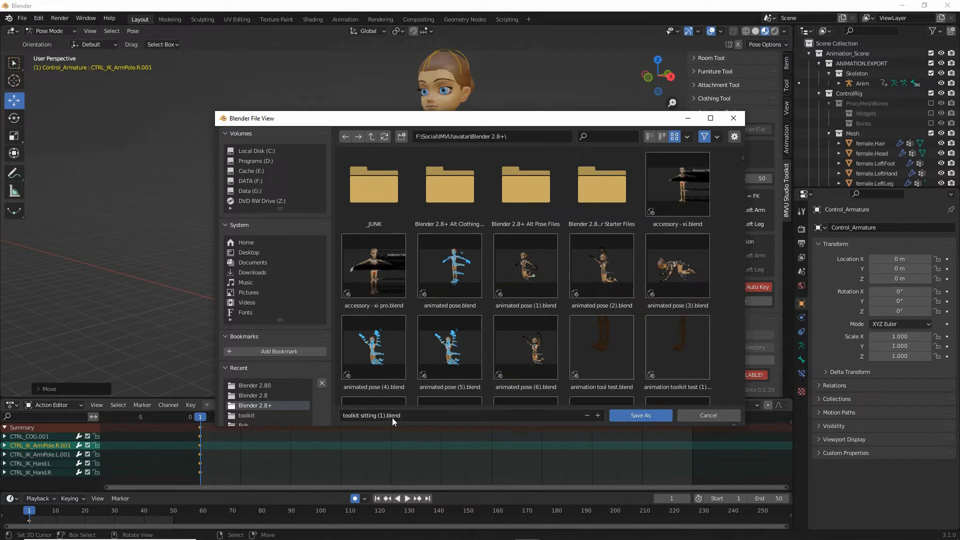
click(644, 415)
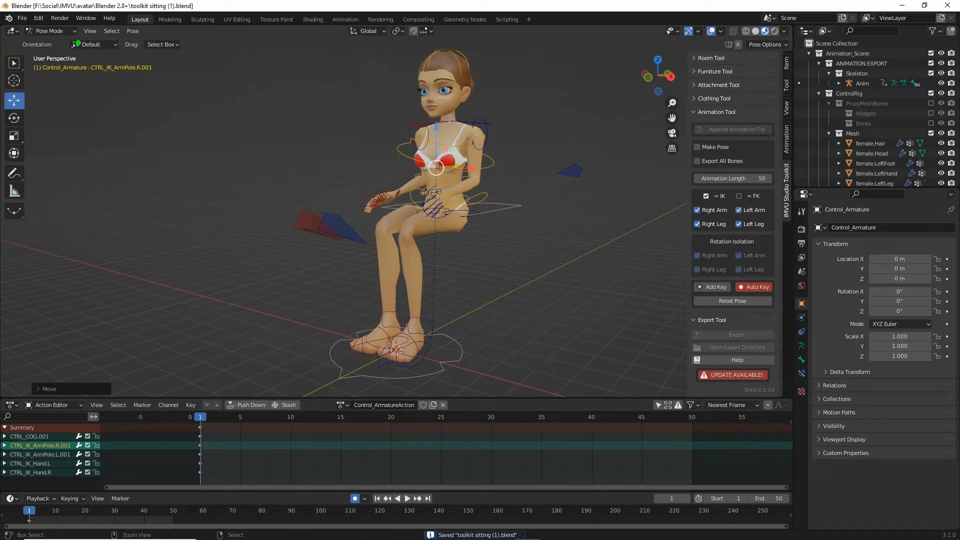
click(22, 18)
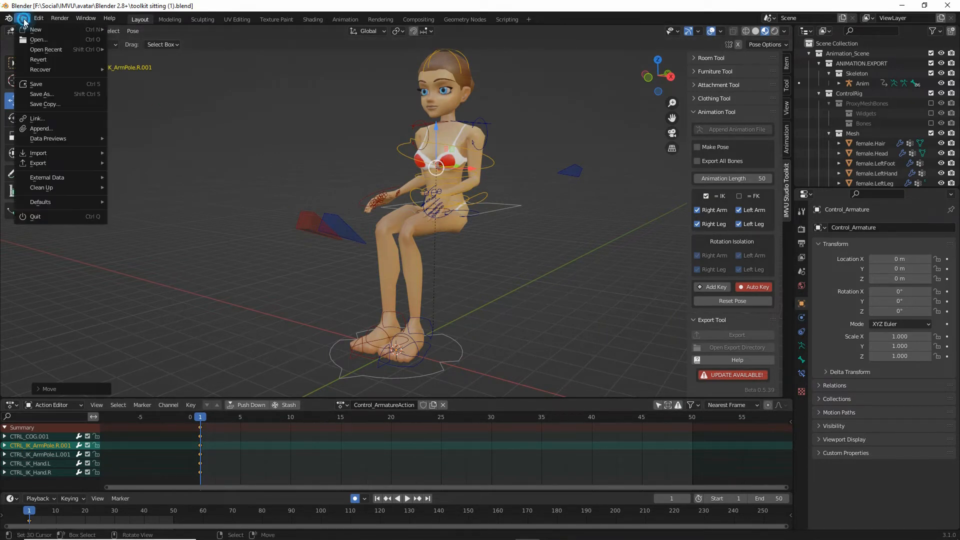
mouse_move(35, 162)
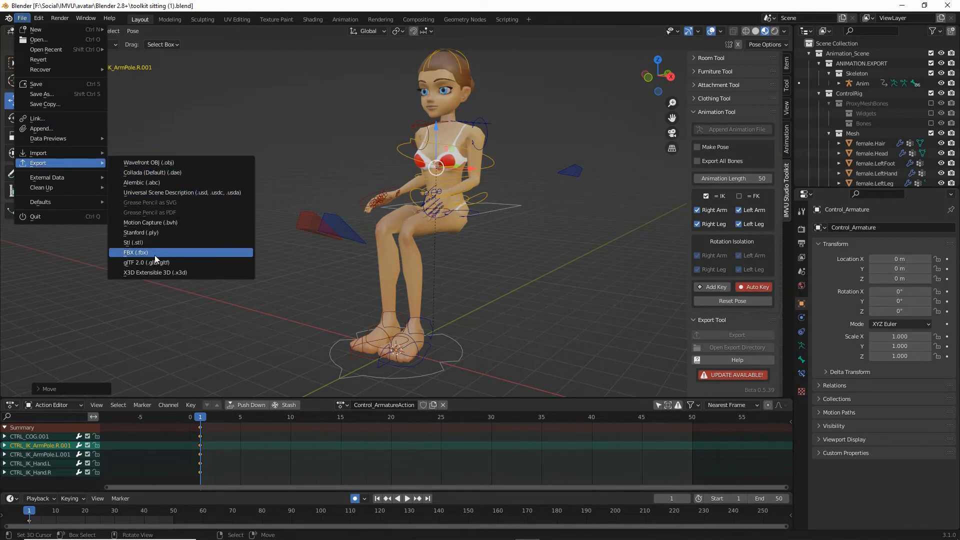
drag(125, 258, 152, 260)
drag(173, 231, 211, 263)
drag(213, 224, 177, 273)
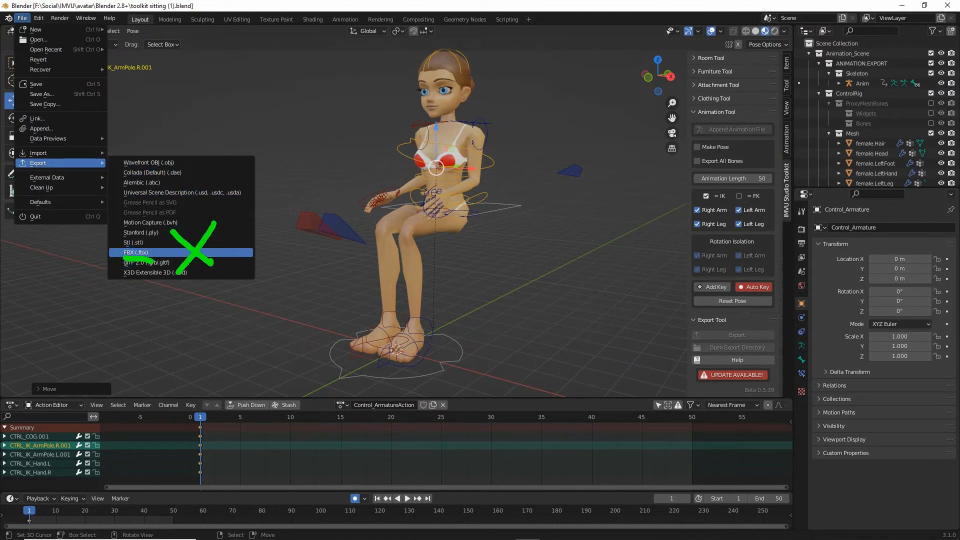
key(Escape)
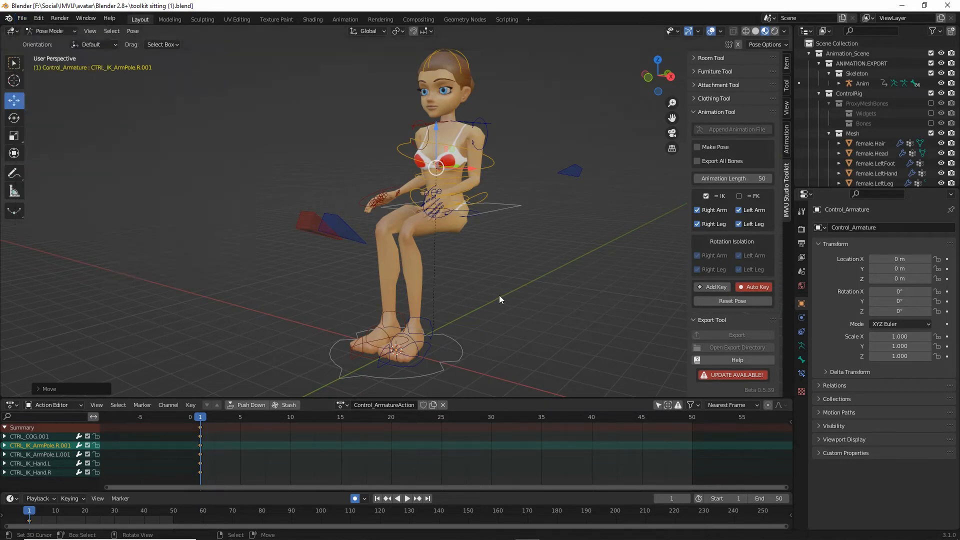
mouse_move(670, 316)
mouse_down()
mouse_move(669, 385)
mouse_move(785, 340)
mouse_move(672, 313)
mouse_up()
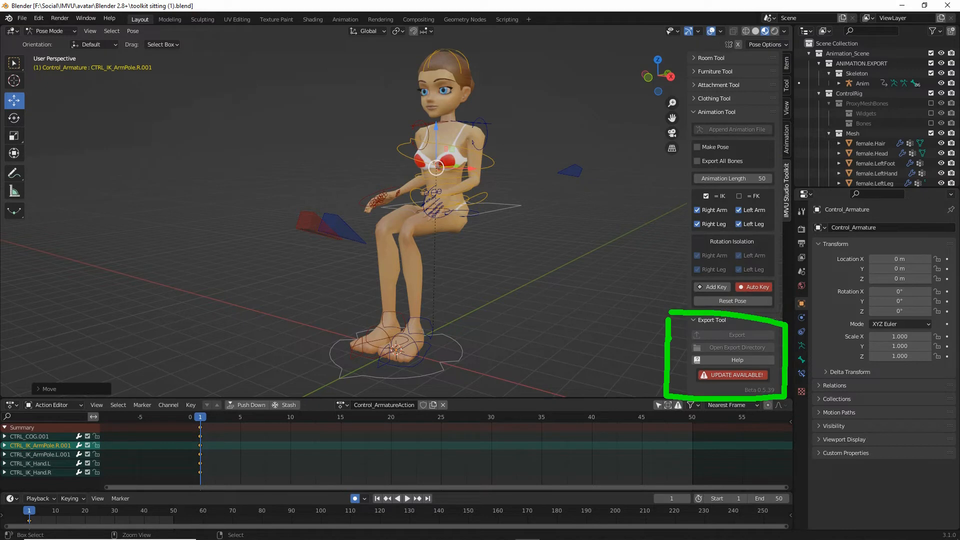
key(Escape)
Step: Select the rig's root control and export the sitting pose with Make Pose and Export All Bones enabled
middle_drag(561, 310, 530, 315)
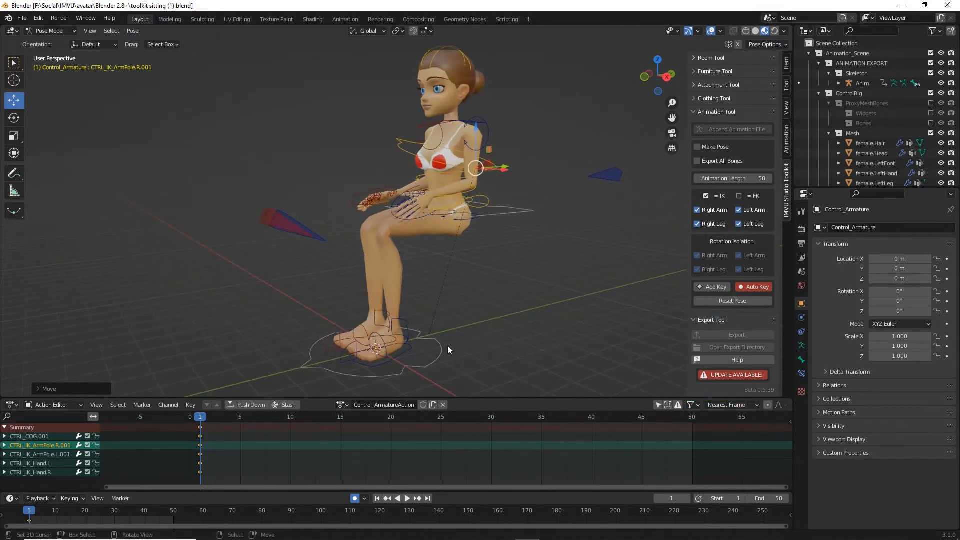
click(446, 348)
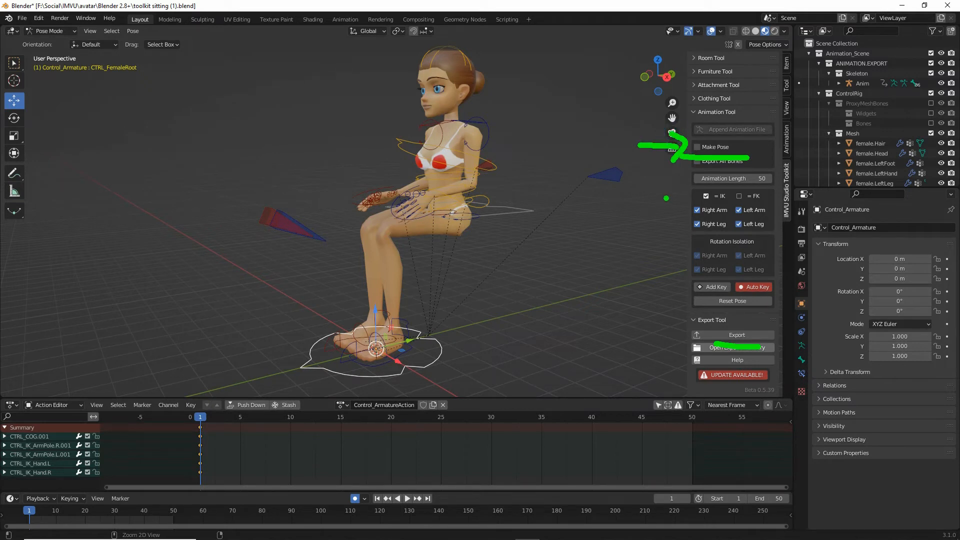
click(697, 147)
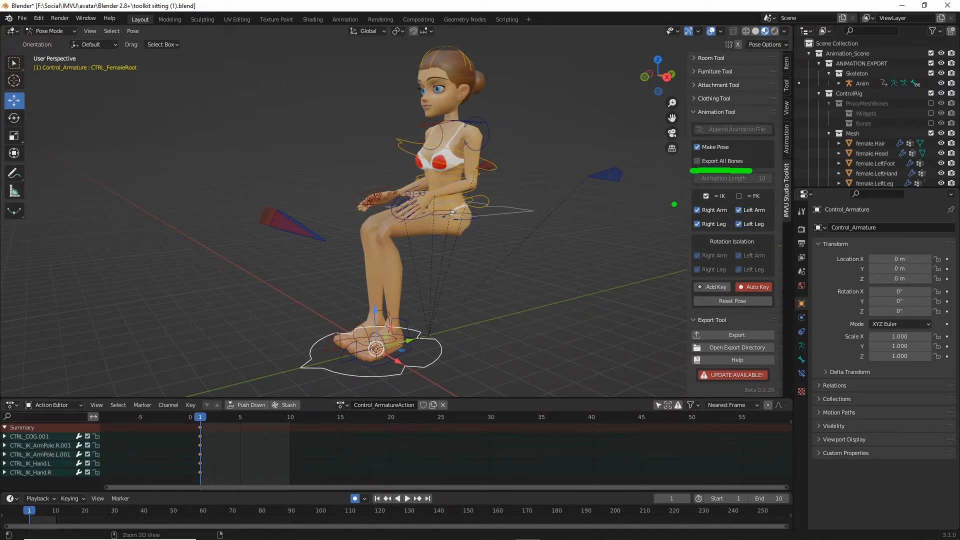
click(697, 160)
click(736, 337)
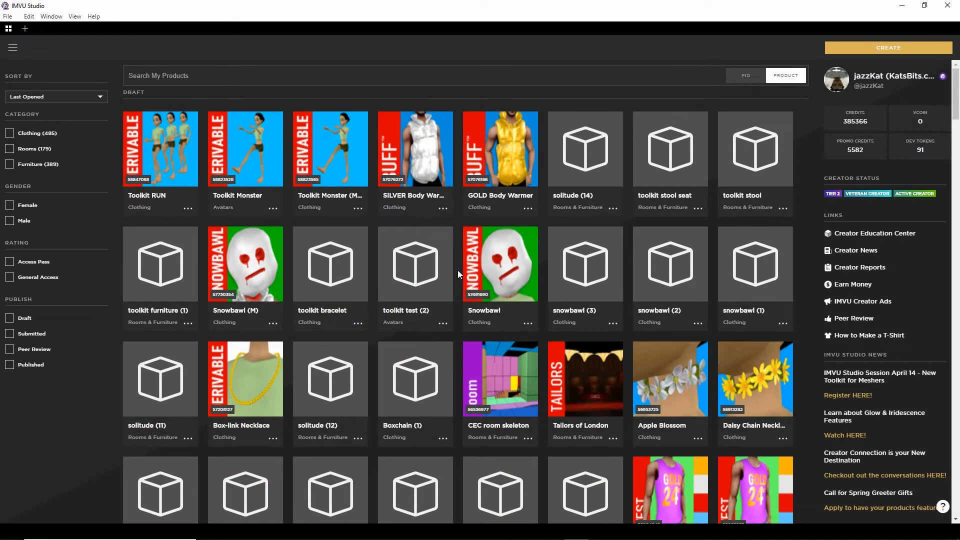
Step: In IMVU Studio, start creating a product and search the derivable base products by PID for 10945930
click(881, 47)
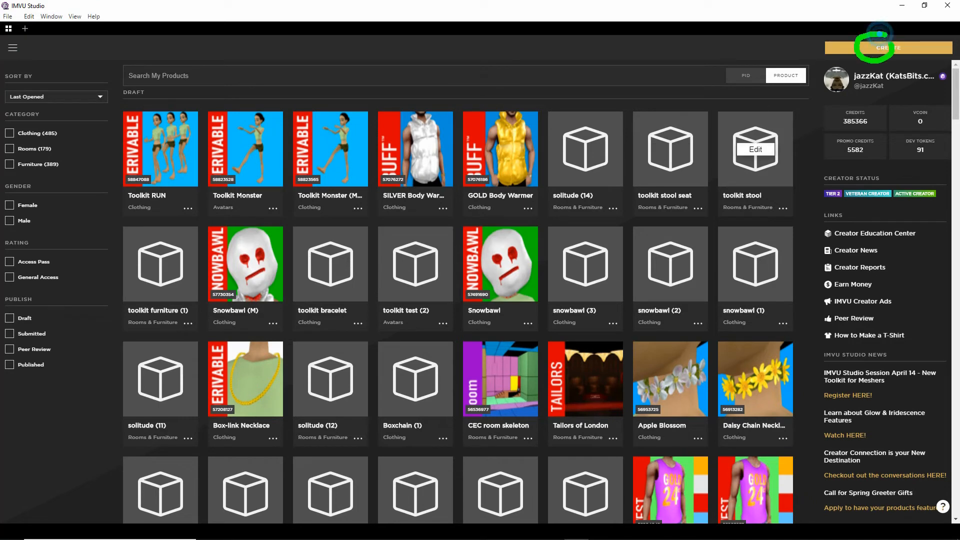
click(883, 48)
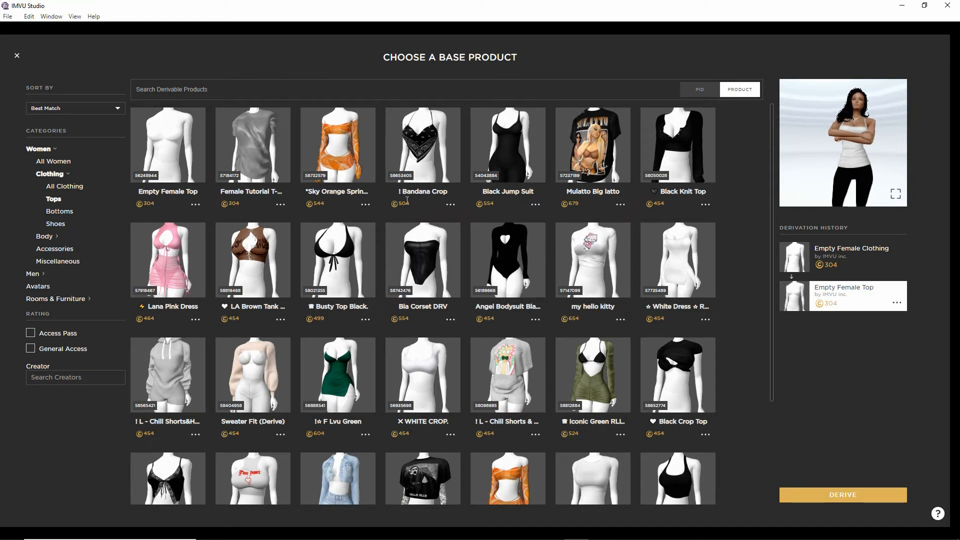
mouse_move(694, 71)
mouse_down()
mouse_move(688, 88)
mouse_move(708, 78)
mouse_up()
click(698, 89)
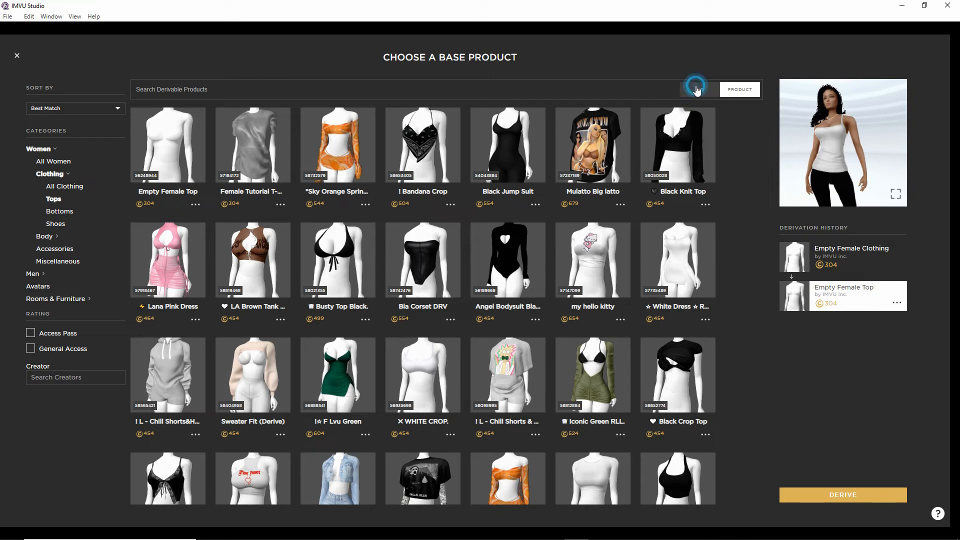
click(617, 89)
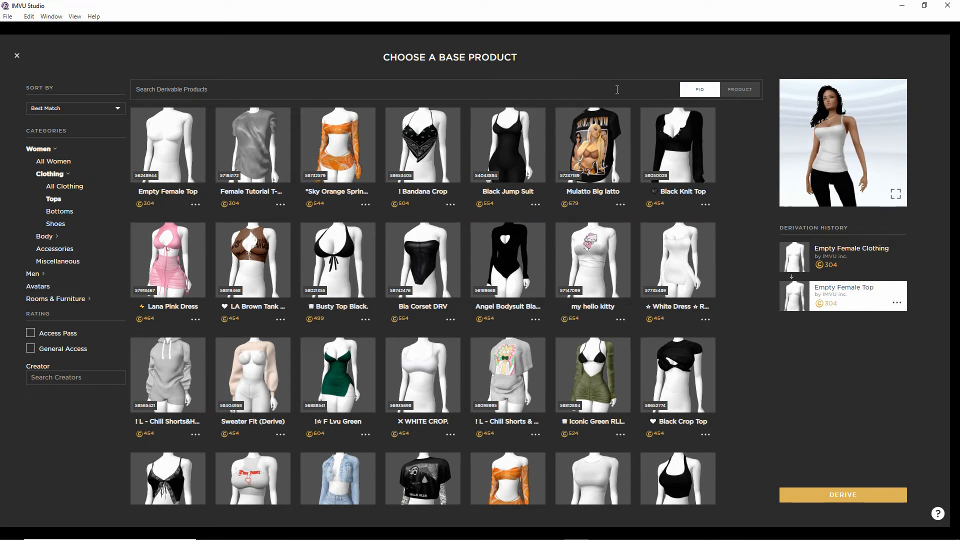
text(10945930)
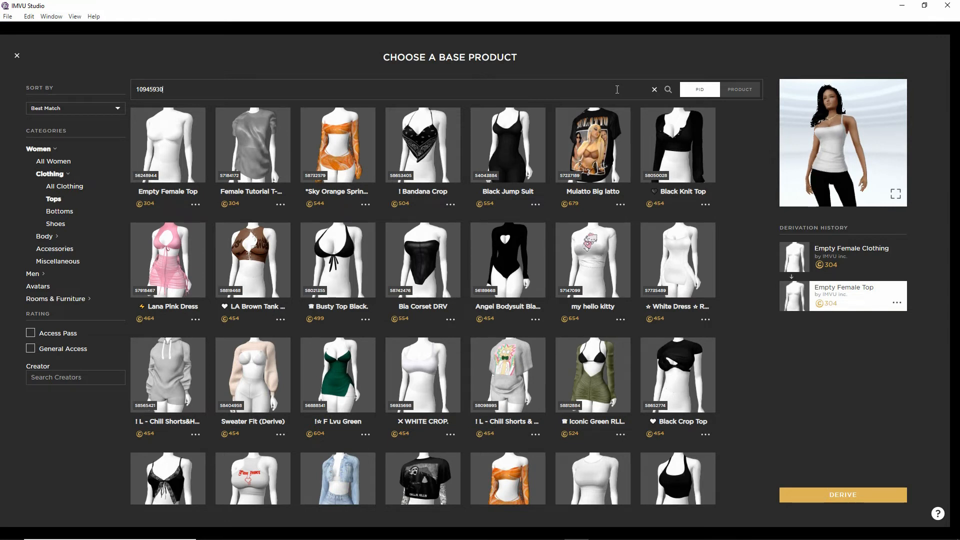
key(Return)
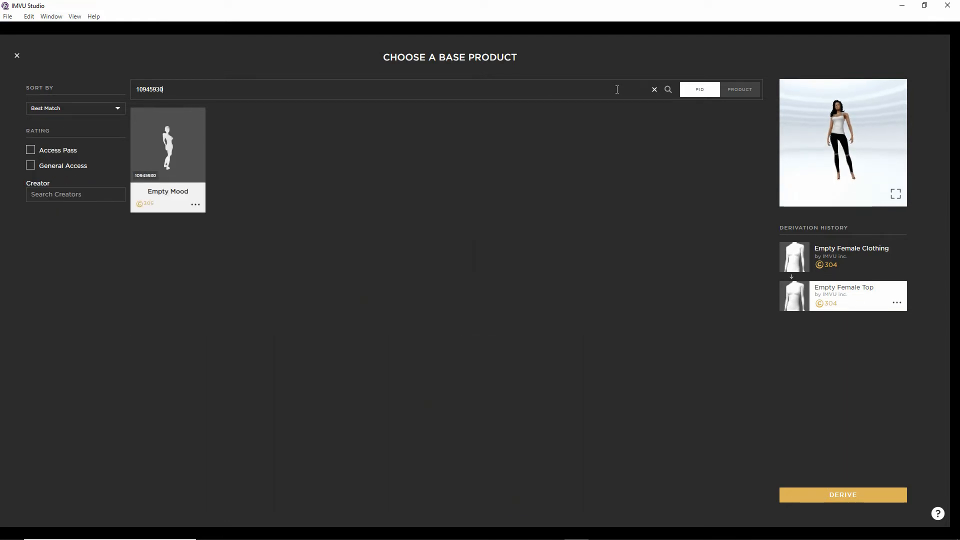
Step: Choose Empty Mood as the base product and derive a new product from it
click(177, 147)
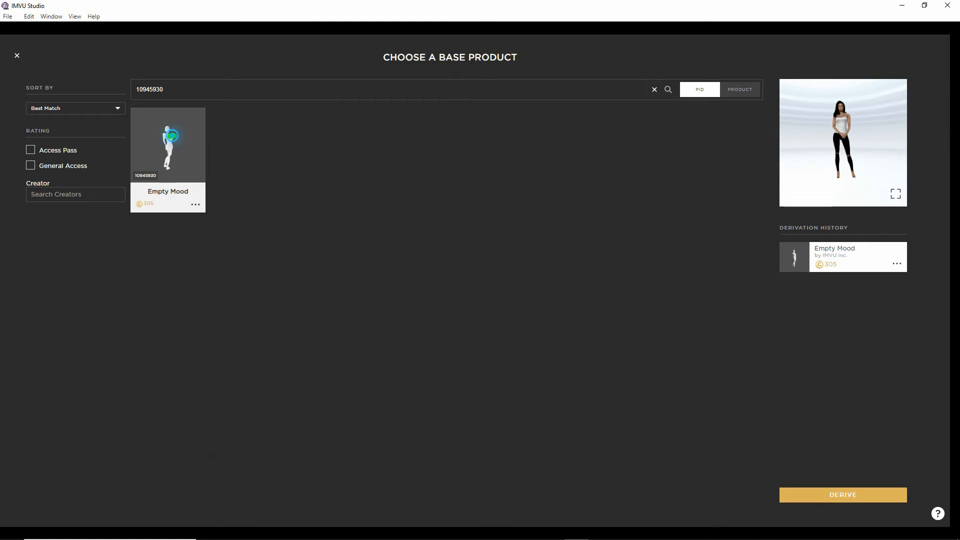
mouse_move(838, 153)
mouse_down()
mouse_move(859, 193)
mouse_move(847, 155)
mouse_up()
drag(867, 259, 813, 259)
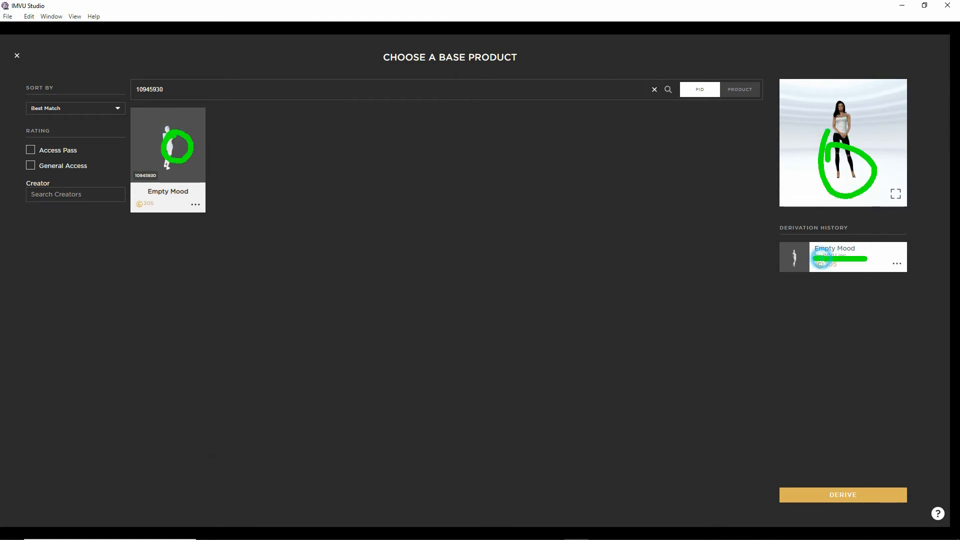
mouse_move(829, 475)
mouse_down()
mouse_move(830, 514)
mouse_move(844, 468)
mouse_up()
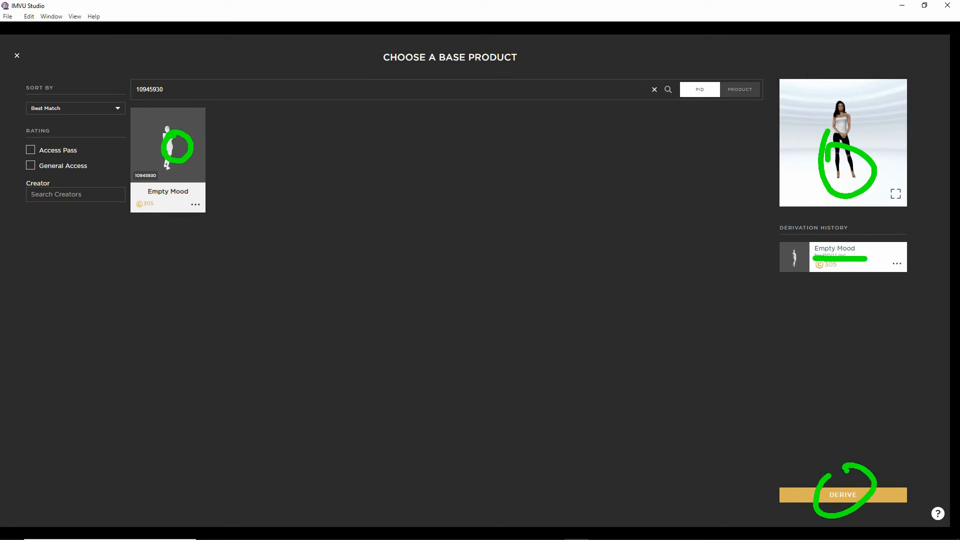
key(Escape)
click(273, 158)
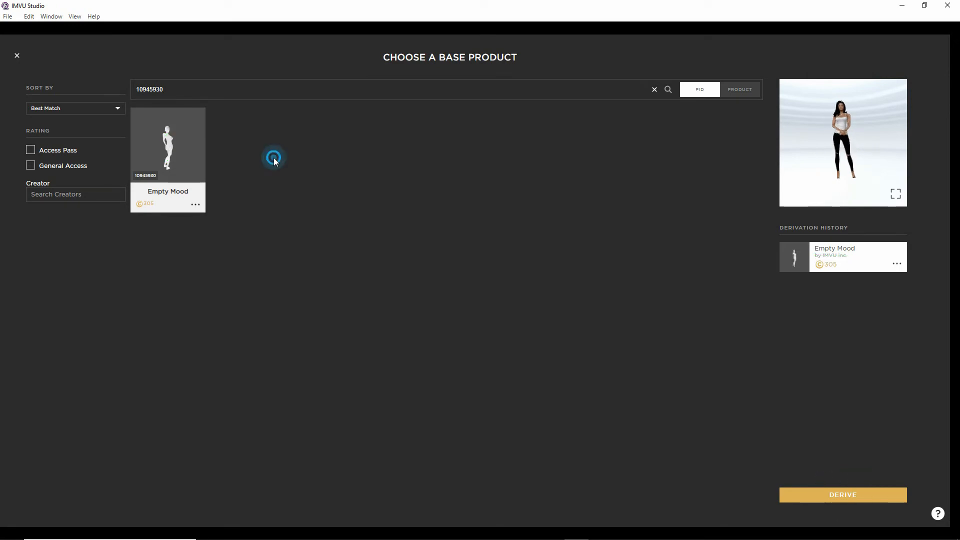
click(831, 493)
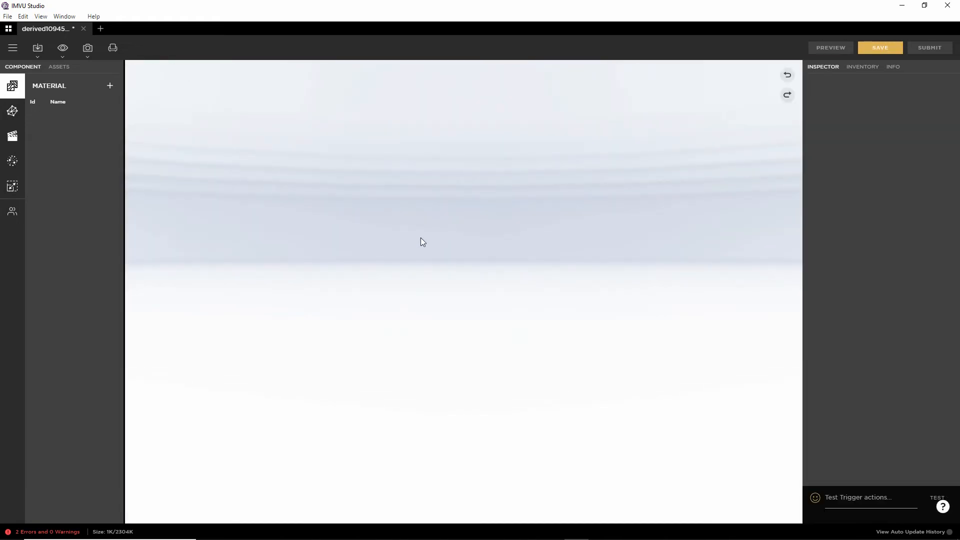
Step: Choose toolkit sitting (1).fbx from the Blender 2.8+ folder as the FBX file to import into the derived product
scroll(445, 383, up, 4)
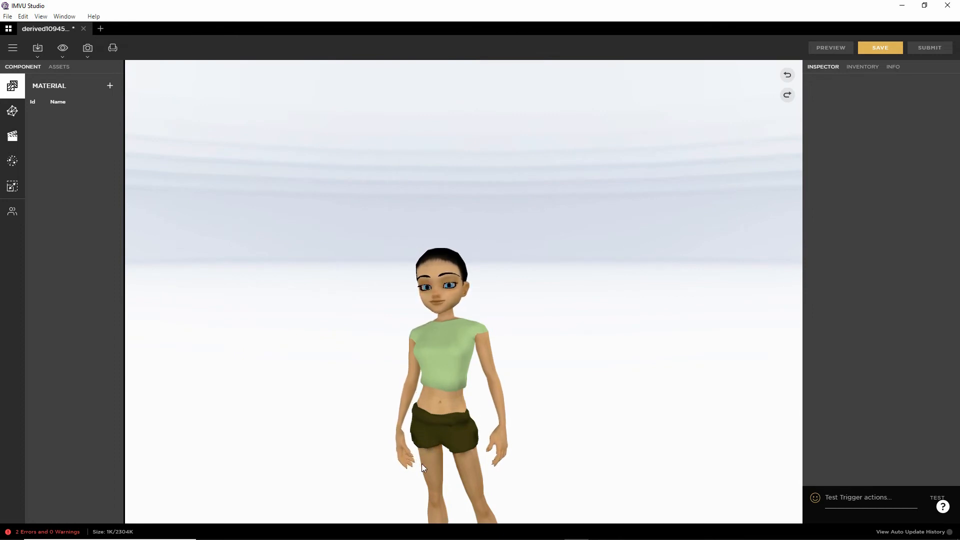
drag(421, 464, 391, 386)
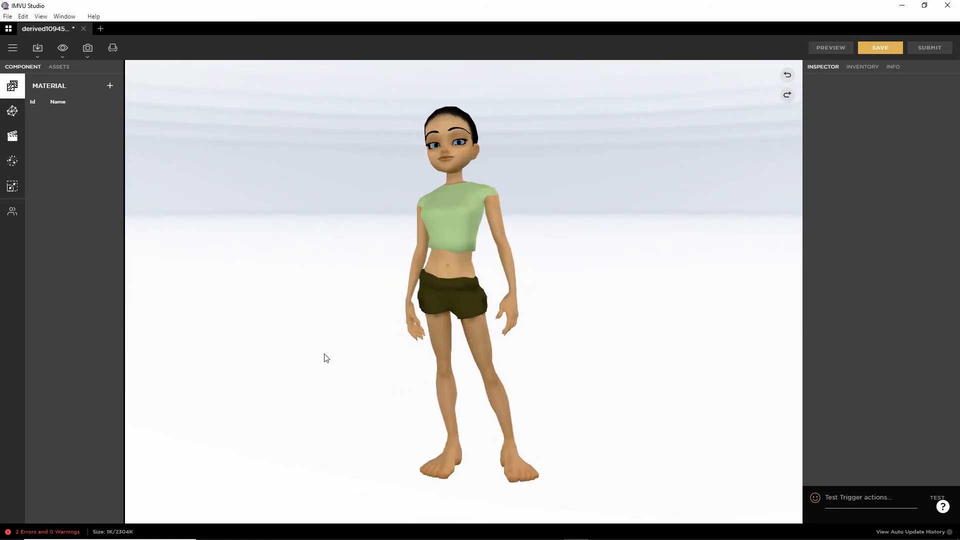
mouse_move(36, 38)
mouse_down()
mouse_move(26, 53)
mouse_move(26, 41)
mouse_up()
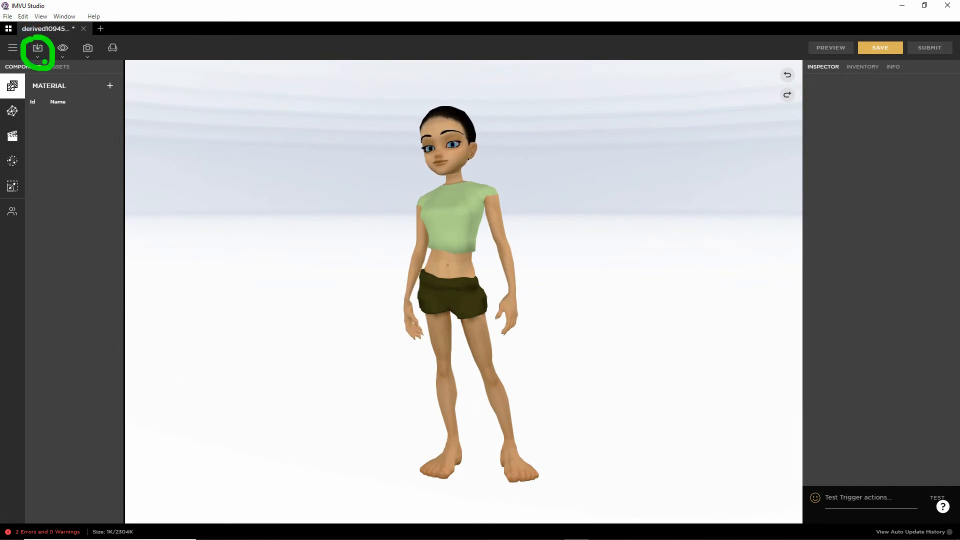
click(38, 48)
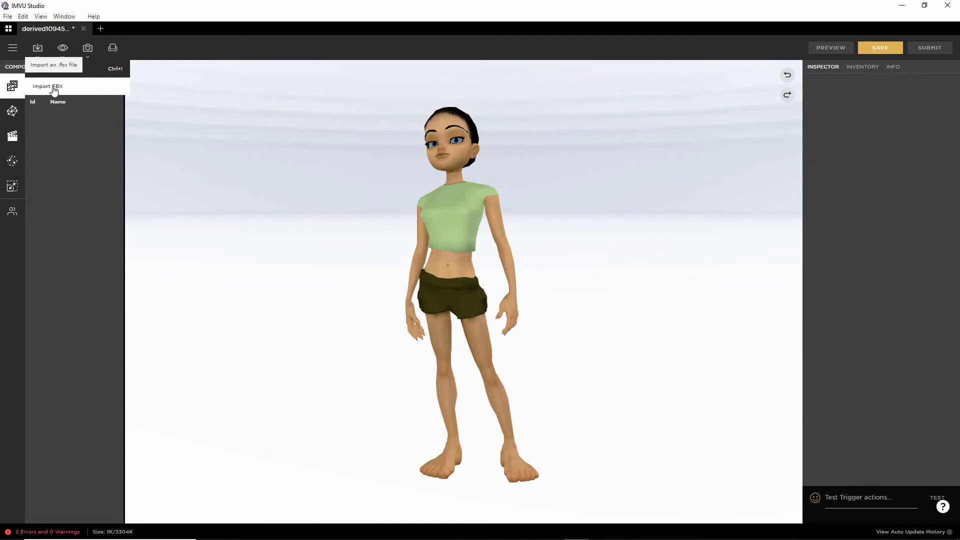
drag(24, 96, 81, 93)
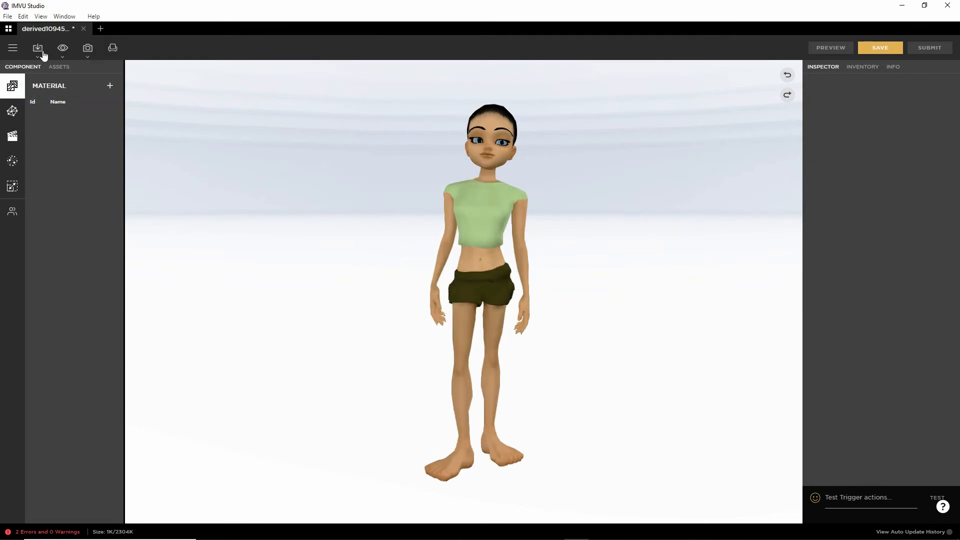
click(38, 47)
click(46, 86)
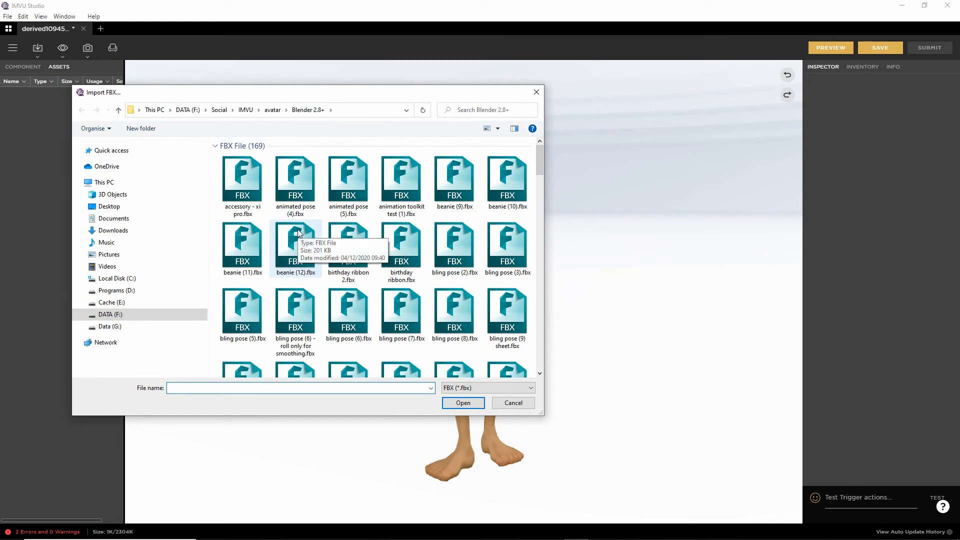
scroll(364, 298, down, 6)
scroll(367, 303, down, 15)
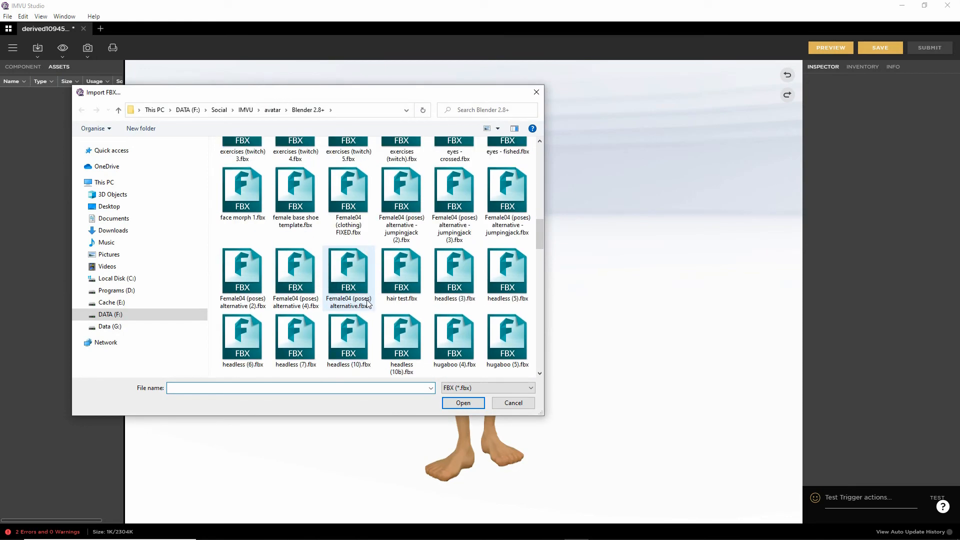
scroll(368, 303, down, 4)
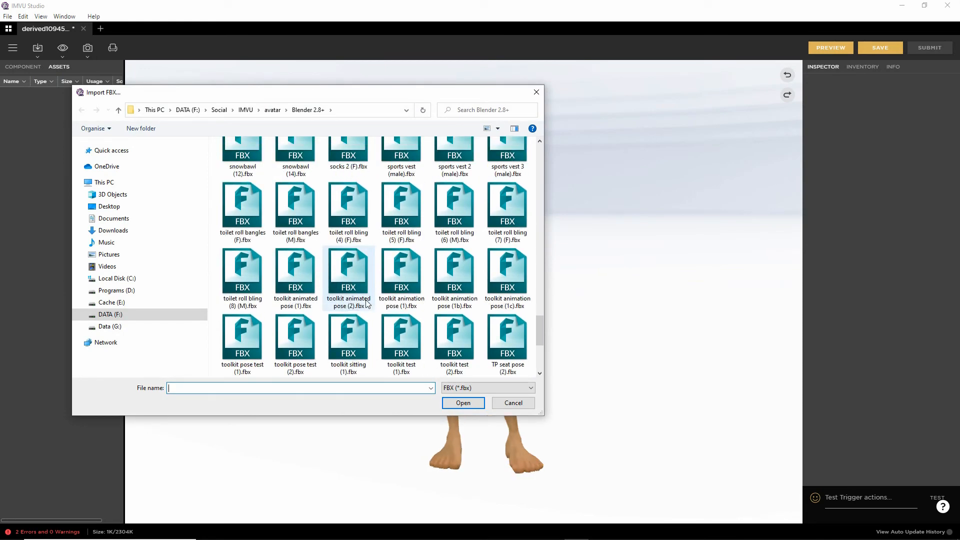
click(349, 338)
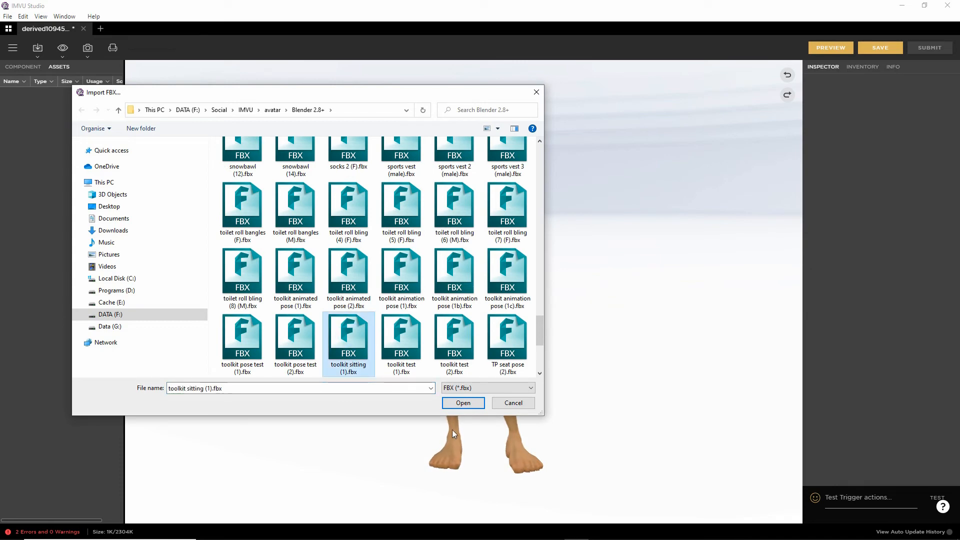
drag(456, 392, 457, 385)
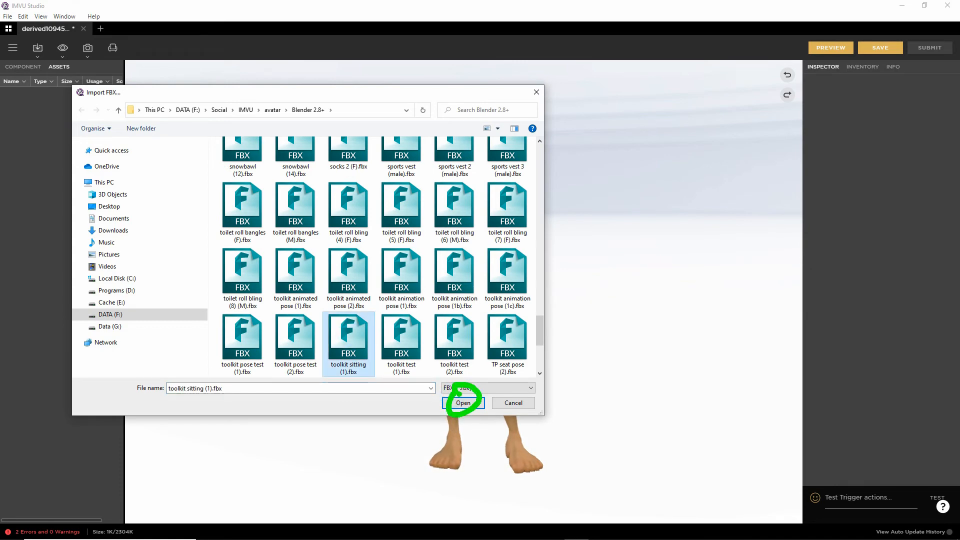
key(Escape)
click(462, 403)
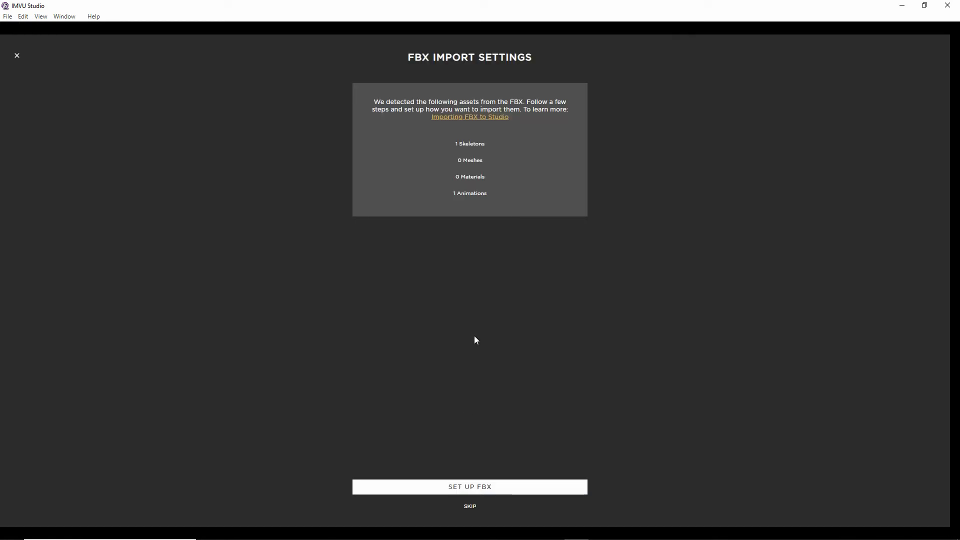
Step: Set up the FBX with the default skeleton, mesh and material settings and import its Anim--Control_ArmatureAction animation
drag(499, 146, 502, 204)
key(Escape)
click(470, 487)
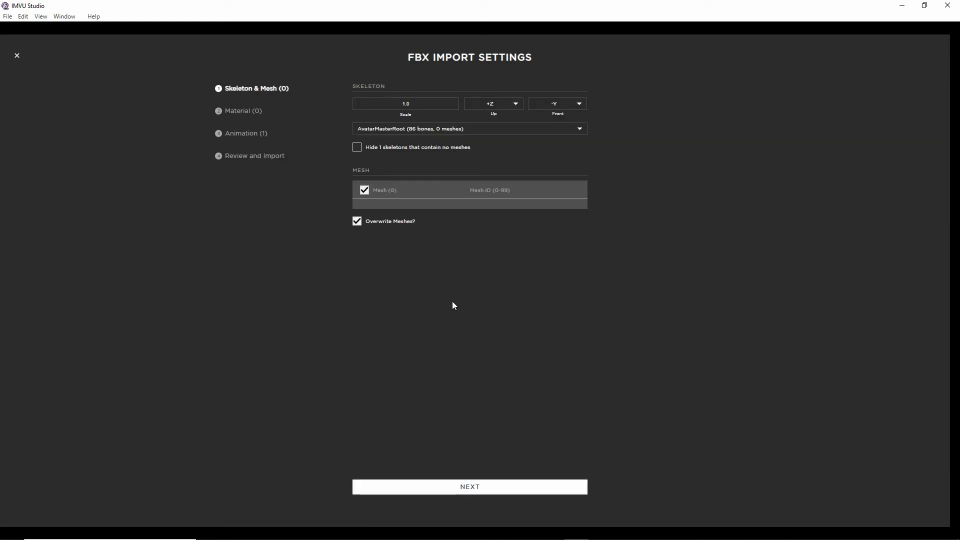
drag(606, 142, 642, 118)
key(Escape)
click(471, 489)
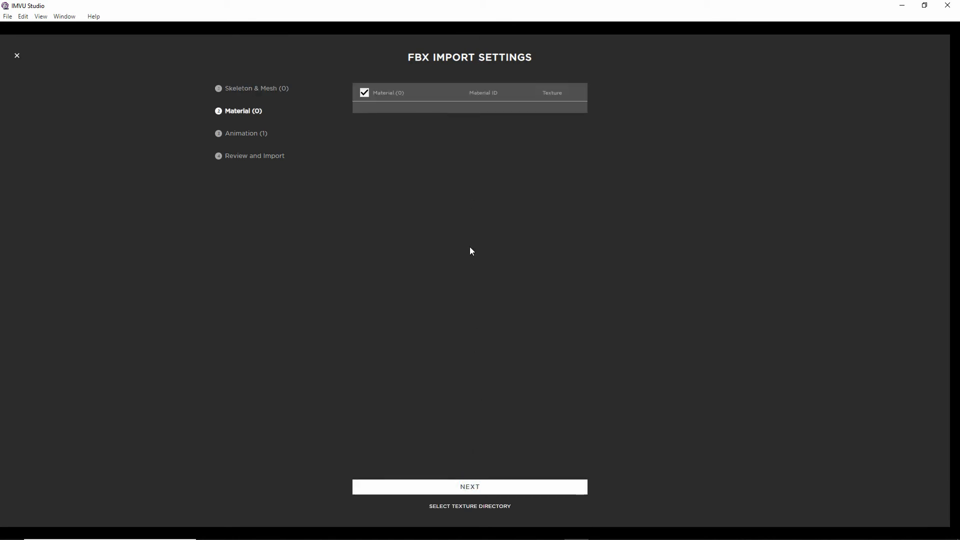
click(471, 489)
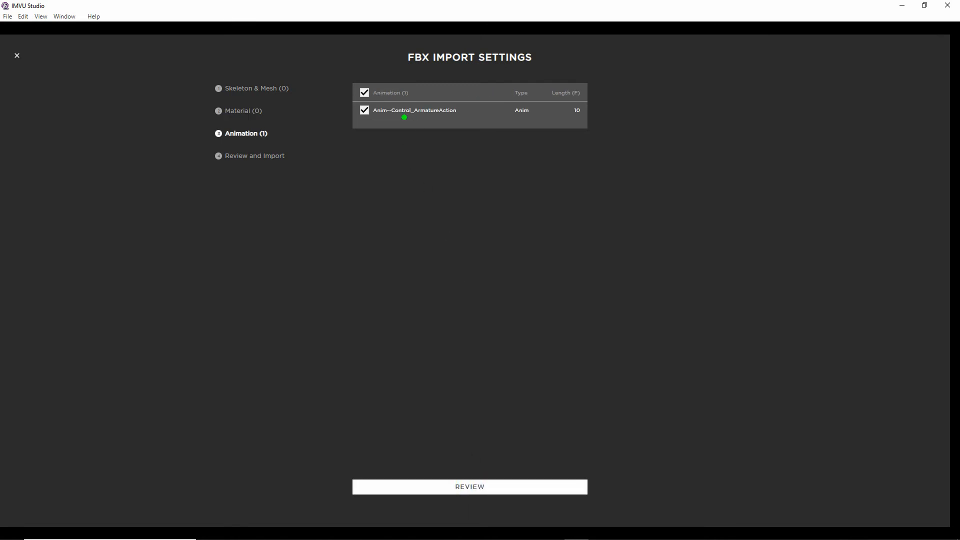
drag(377, 121, 468, 120)
drag(564, 123, 588, 122)
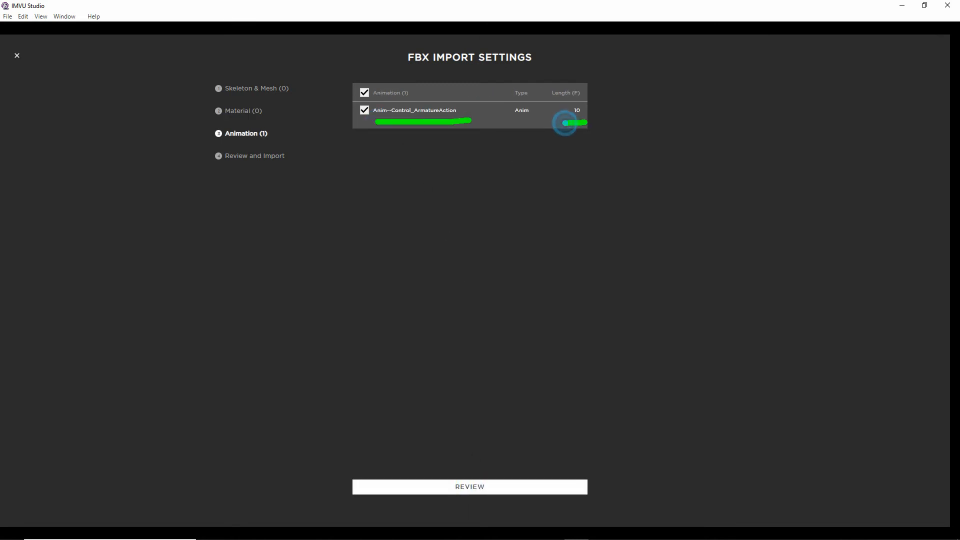
key(Escape)
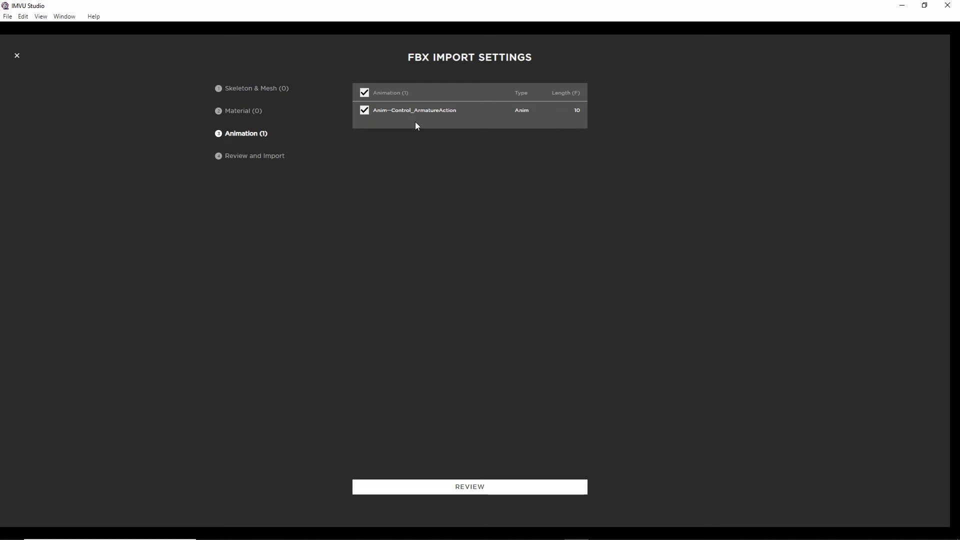
click(473, 489)
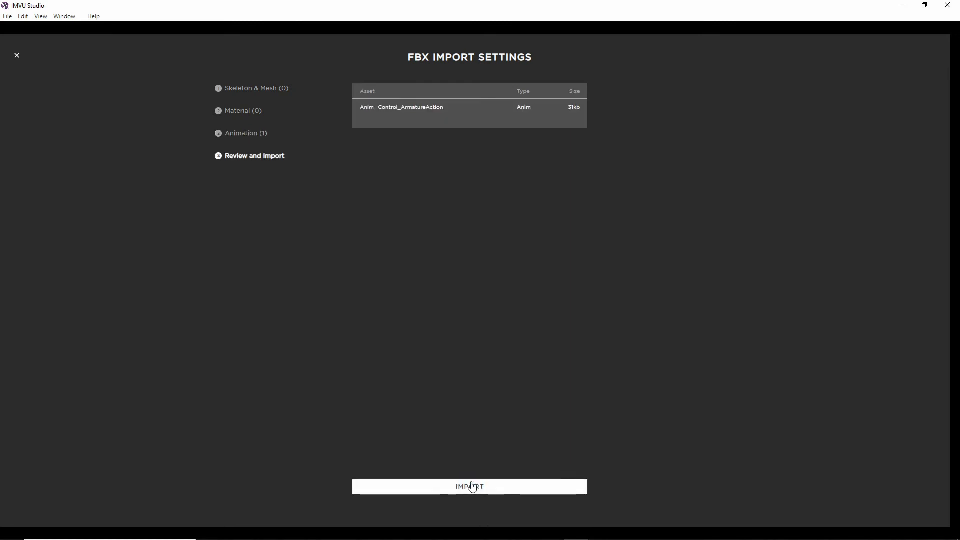
click(469, 487)
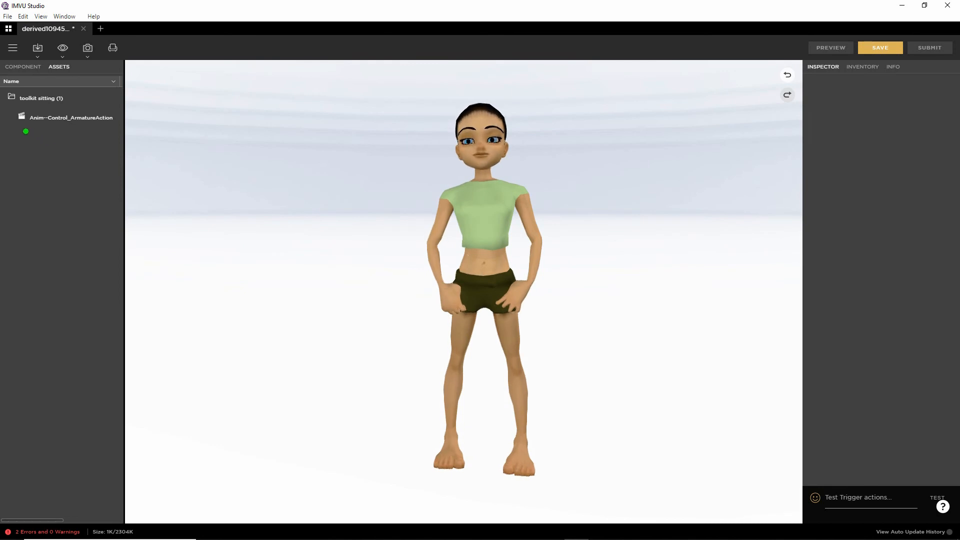
Step: Add a new action to the product's Action components
drag(20, 131, 112, 131)
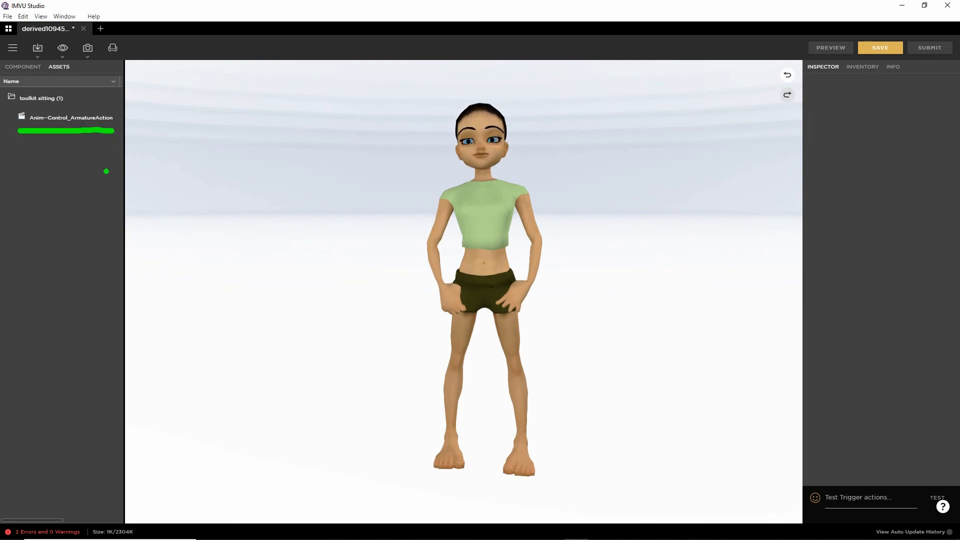
drag(1, 73, 41, 72)
click(27, 66)
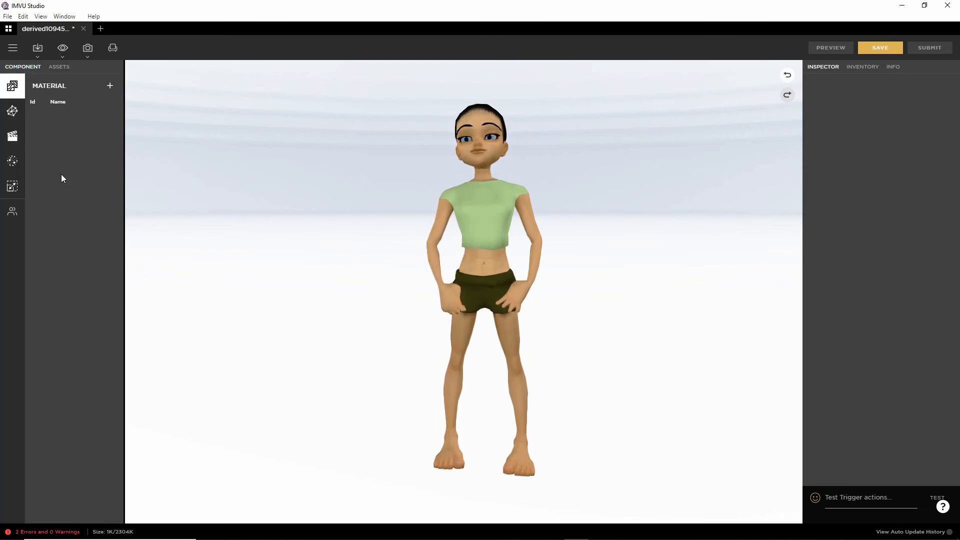
mouse_move(28, 114)
mouse_down()
mouse_move(3, 129)
mouse_move(22, 116)
mouse_up()
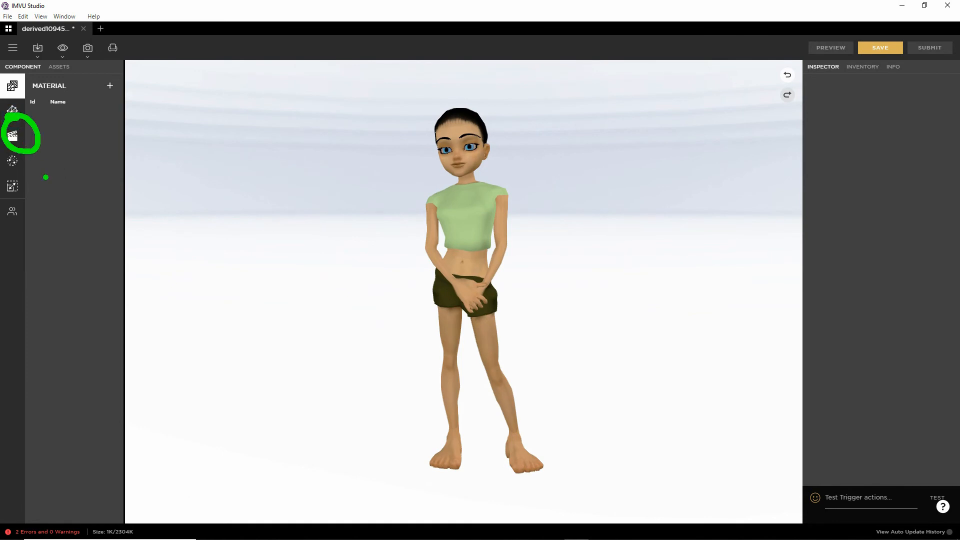
click(12, 135)
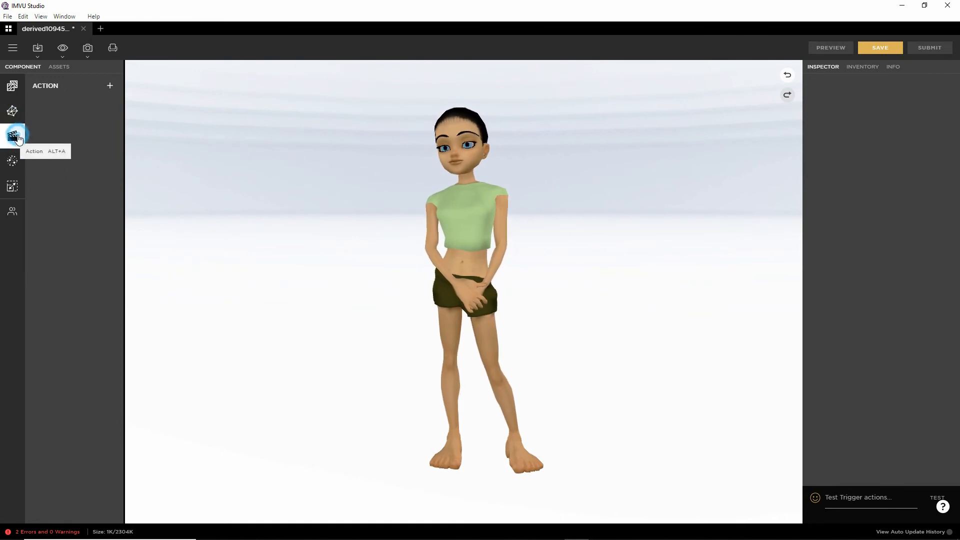
key(ctrl+2)
mouse_move(103, 72)
mouse_down()
mouse_move(141, 103)
mouse_move(108, 97)
mouse_up()
key(Escape)
click(110, 86)
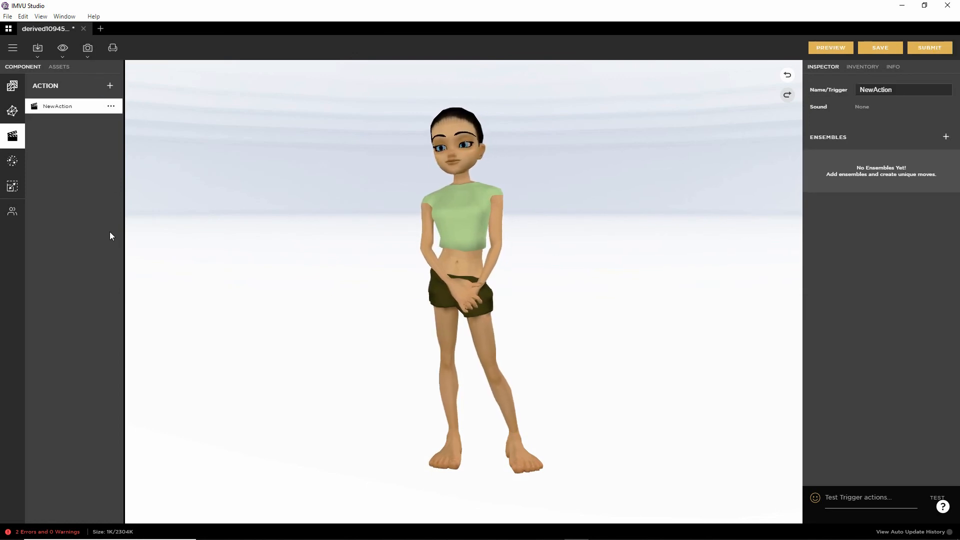
Step: Set the new action's name/trigger to stance.Idle
key(ctrl+2)
drag(45, 120, 77, 121)
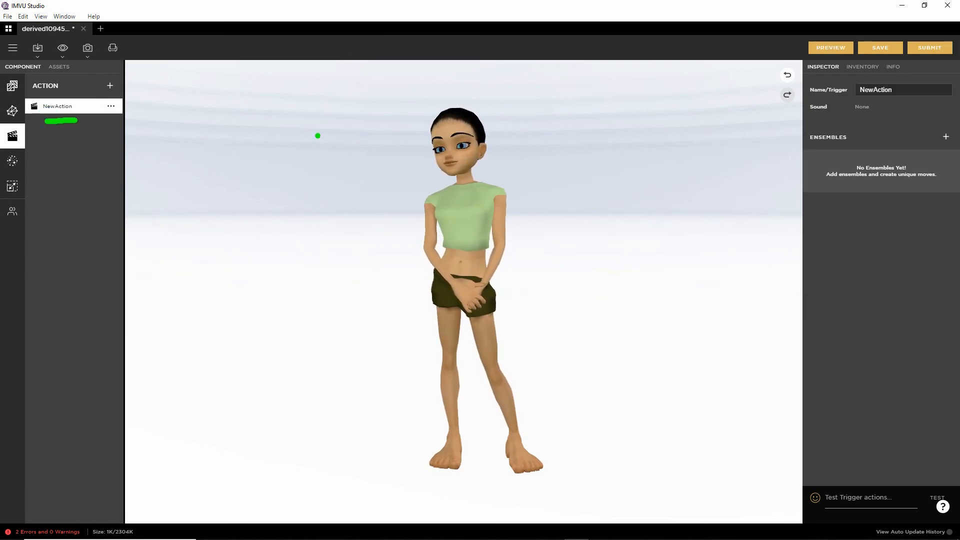
mouse_move(830, 123)
mouse_down()
mouse_move(921, 118)
mouse_move(890, 131)
mouse_up()
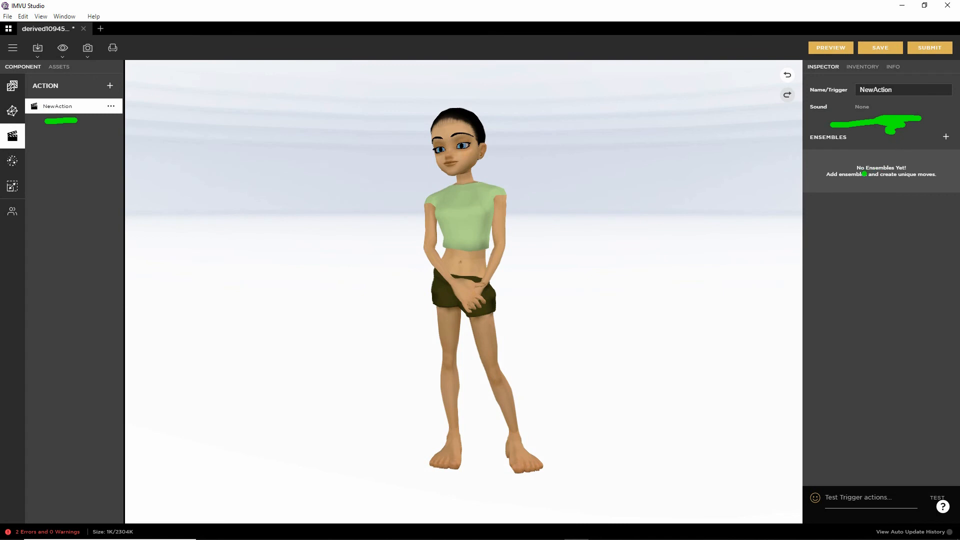
key(Escape)
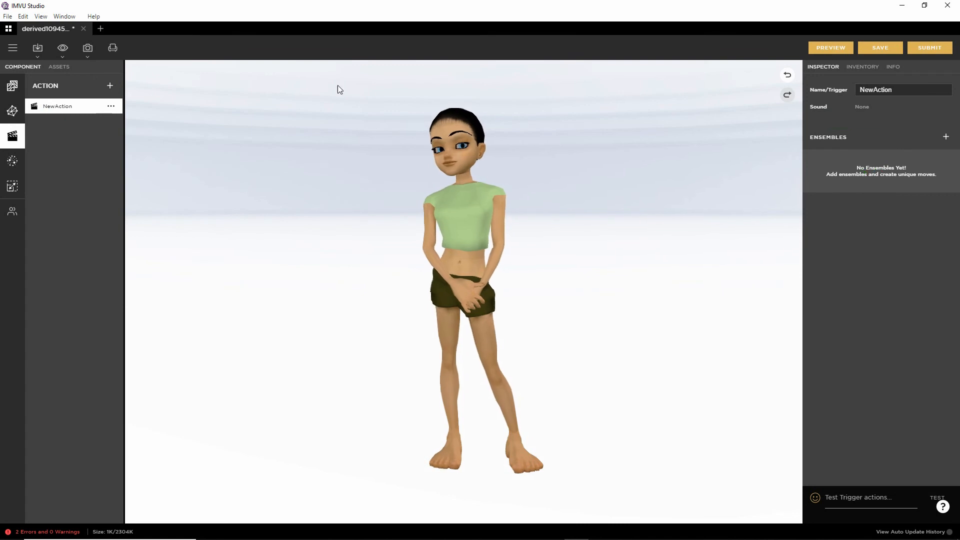
click(899, 90)
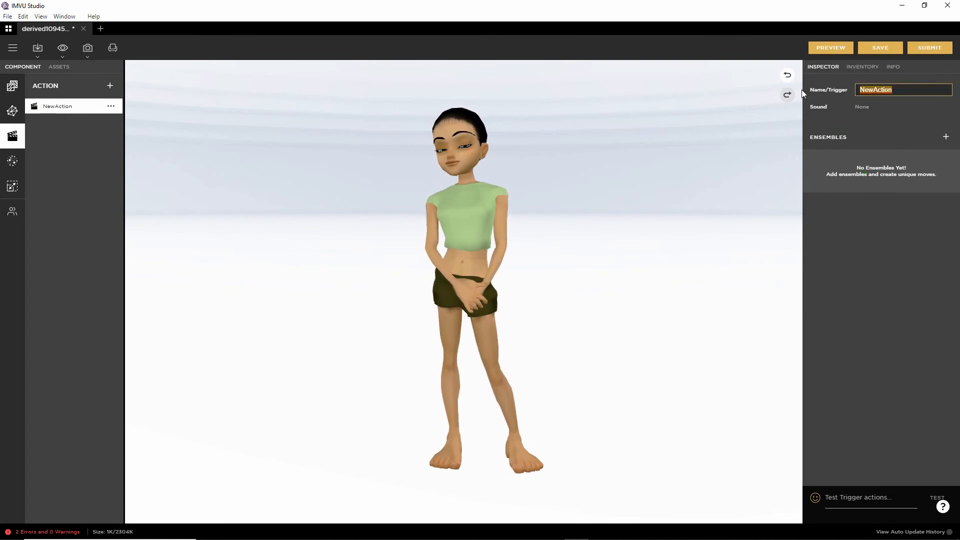
text(stance.)
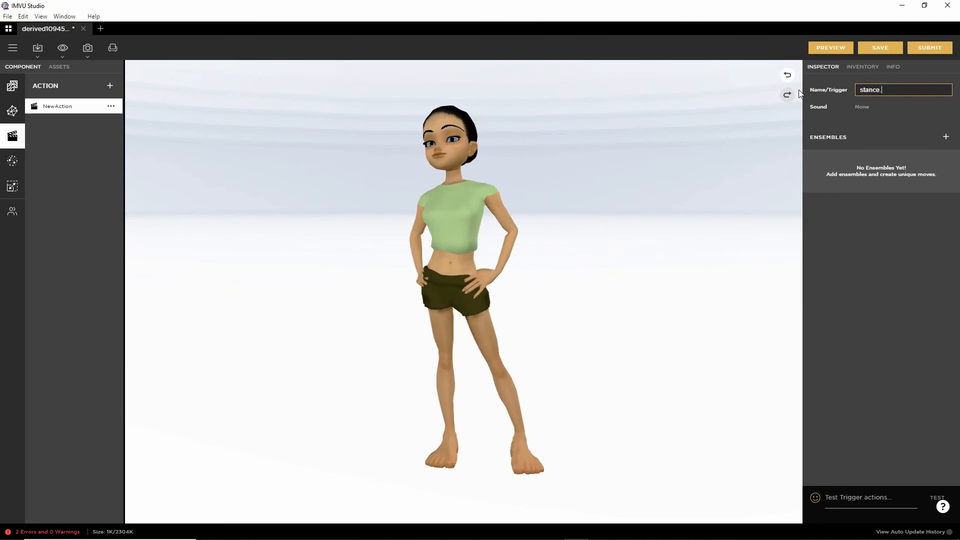
text(le)
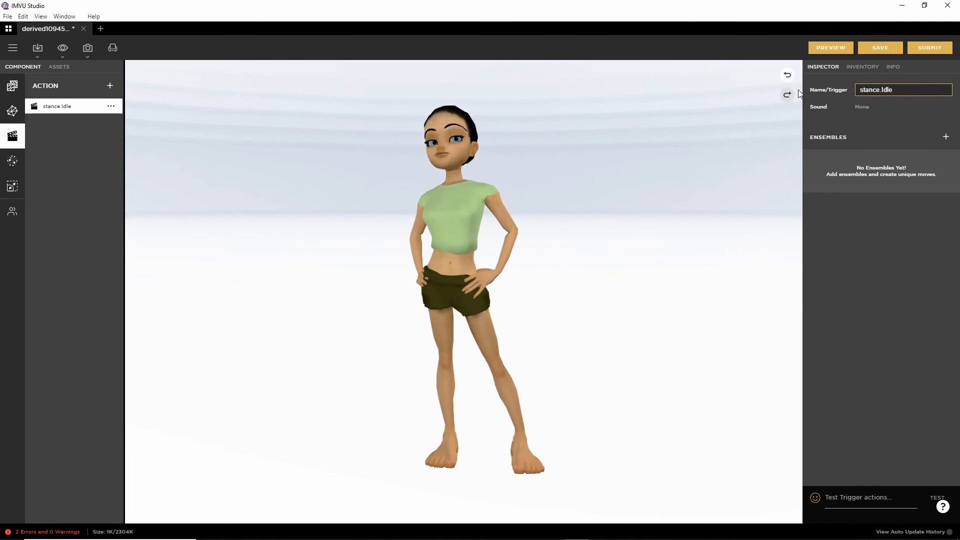
Step: Add an ensemble to the stance.Idle action and choose Anim--Control_ArmatureAction.xaf as its skeletal animation asset
drag(938, 125, 951, 136)
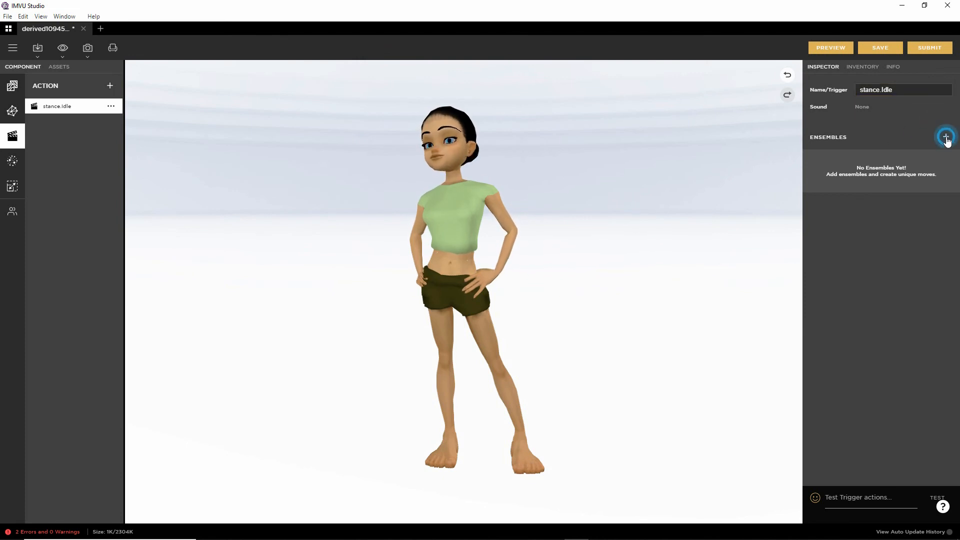
click(945, 136)
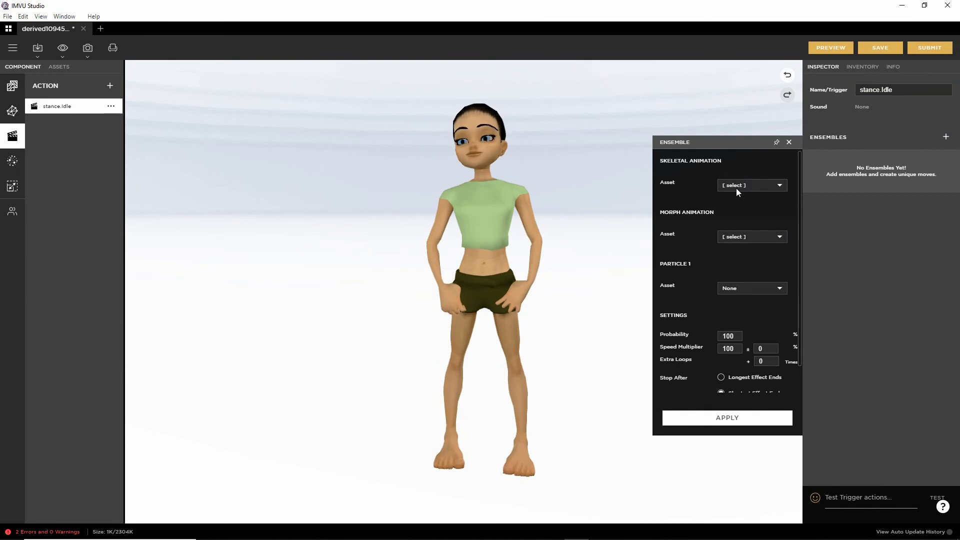
drag(660, 194, 784, 197)
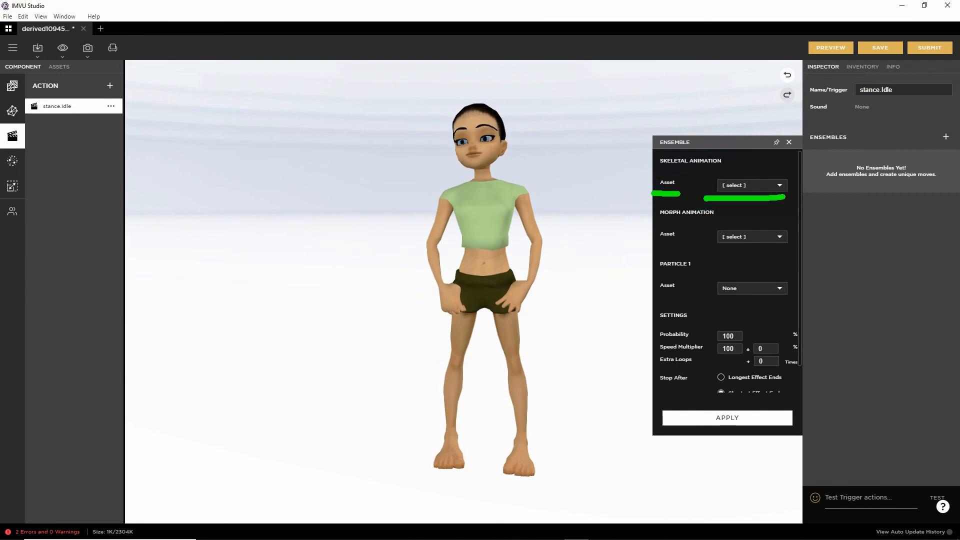
click(758, 185)
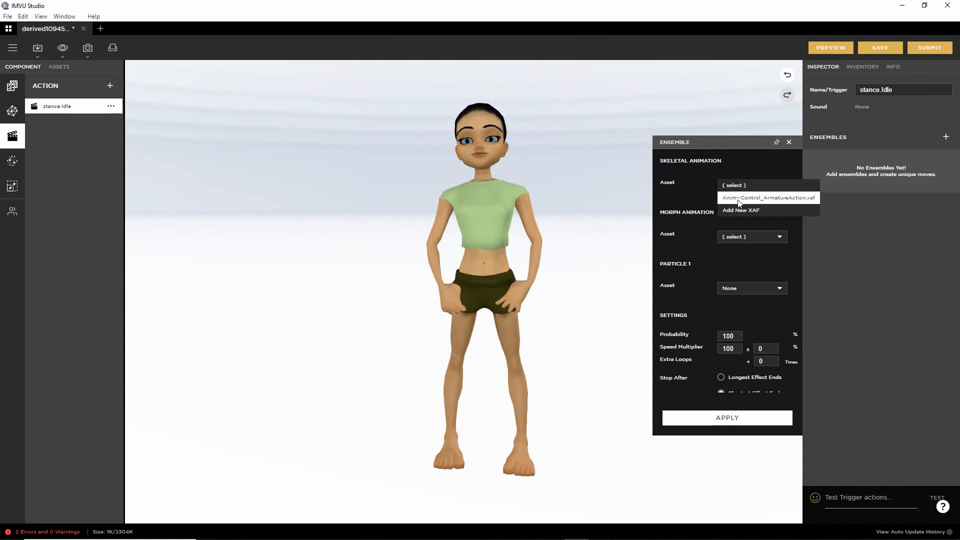
click(738, 197)
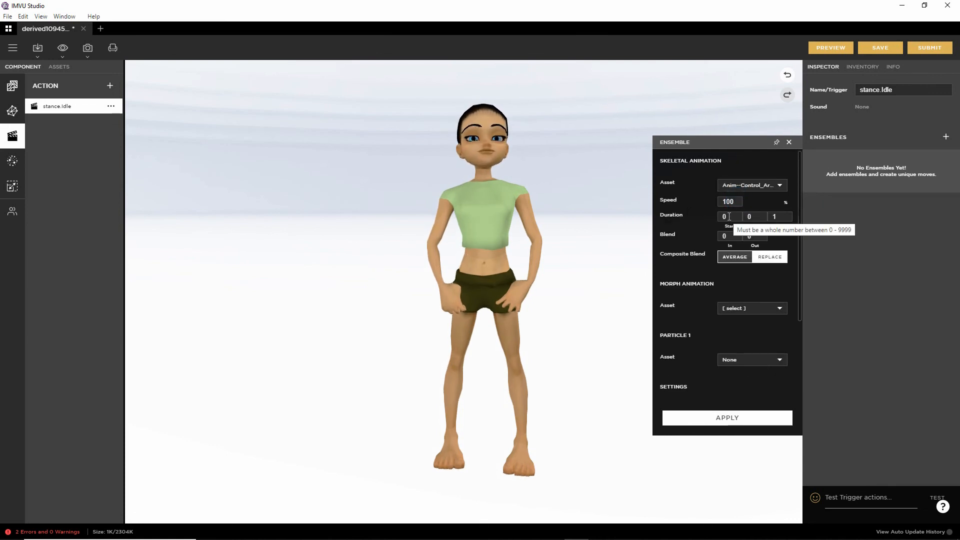
Step: Set the skeletal animation's duration to start at 1, end at 5, and loop 0
click(726, 217)
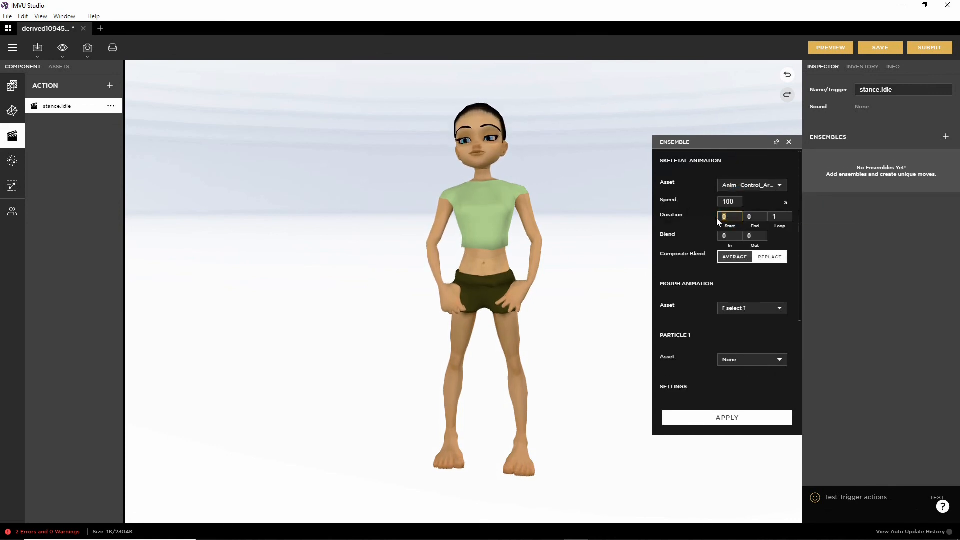
text(1)
click(742, 216)
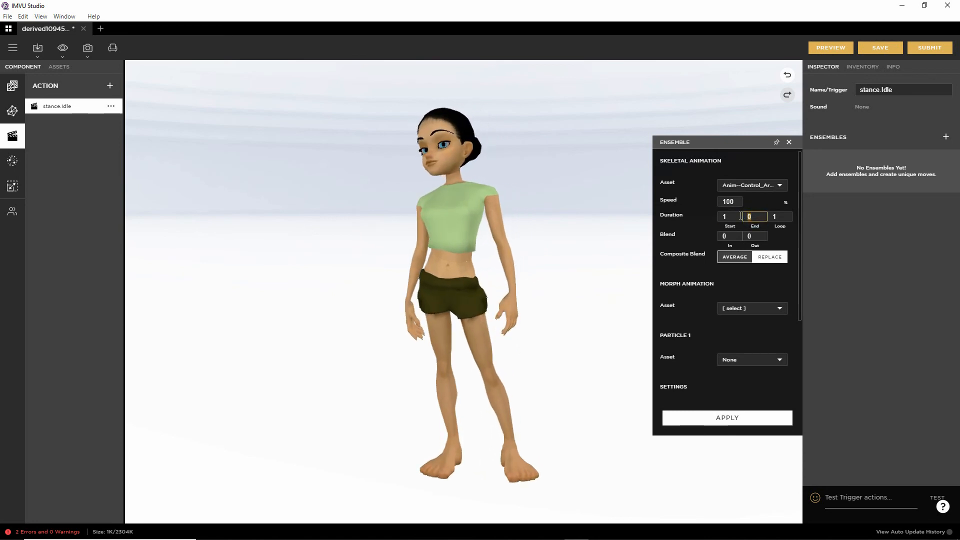
text(5)
click(780, 216)
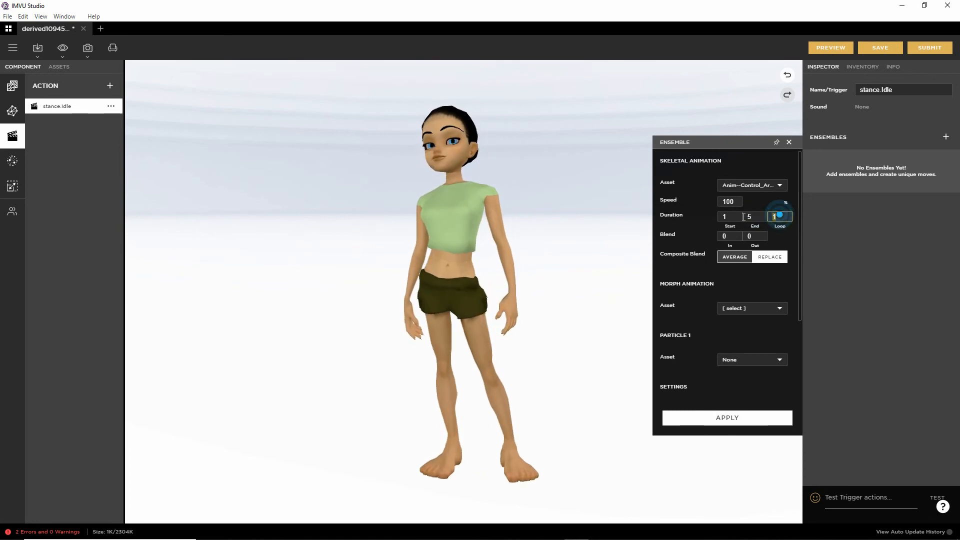
text(0)
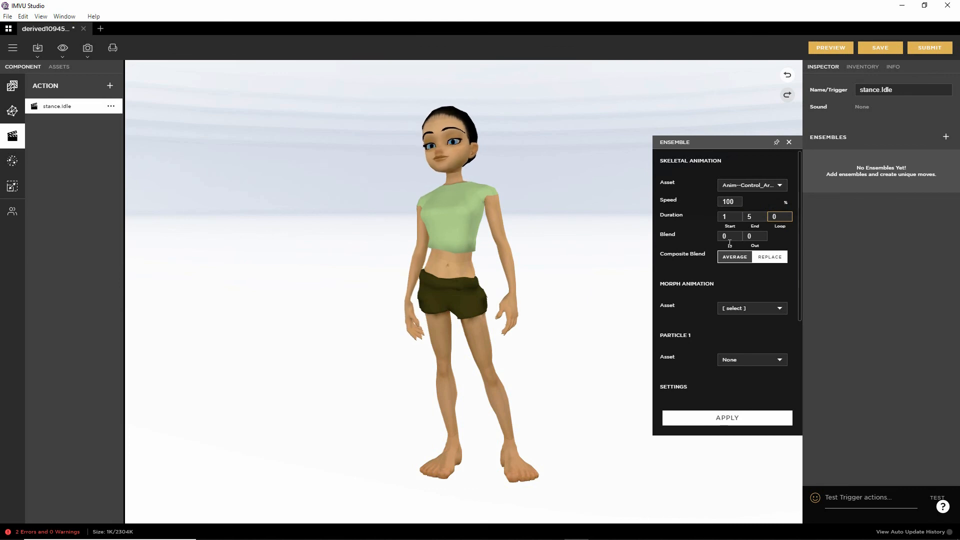
Step: Turn on Disable Gaze in the ensemble settings and apply the ensemble
scroll(745, 316, down, 2)
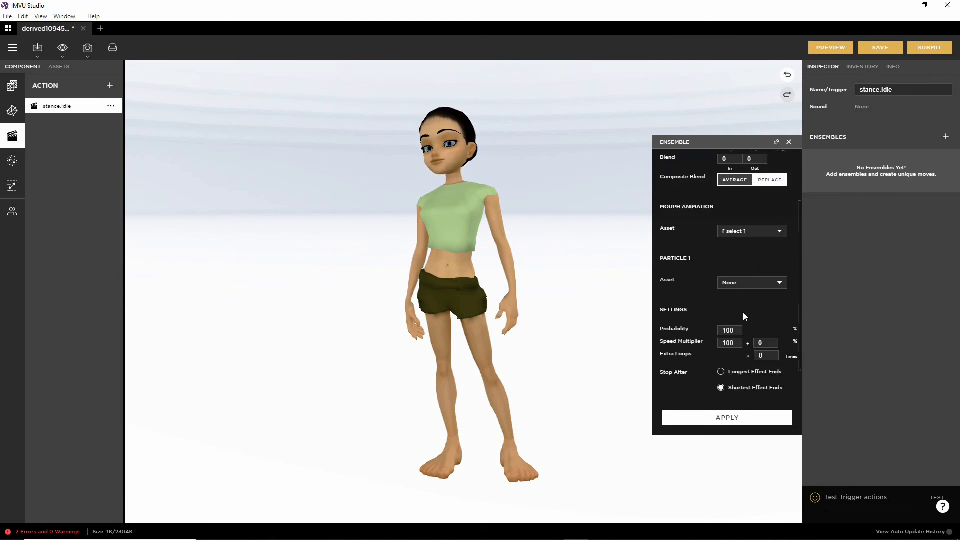
scroll(746, 316, down, 1)
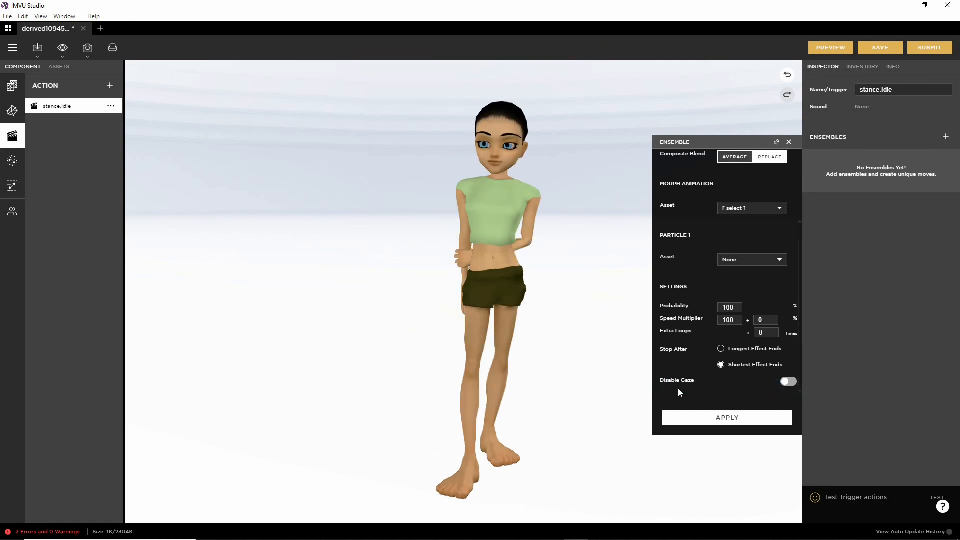
click(790, 382)
click(725, 417)
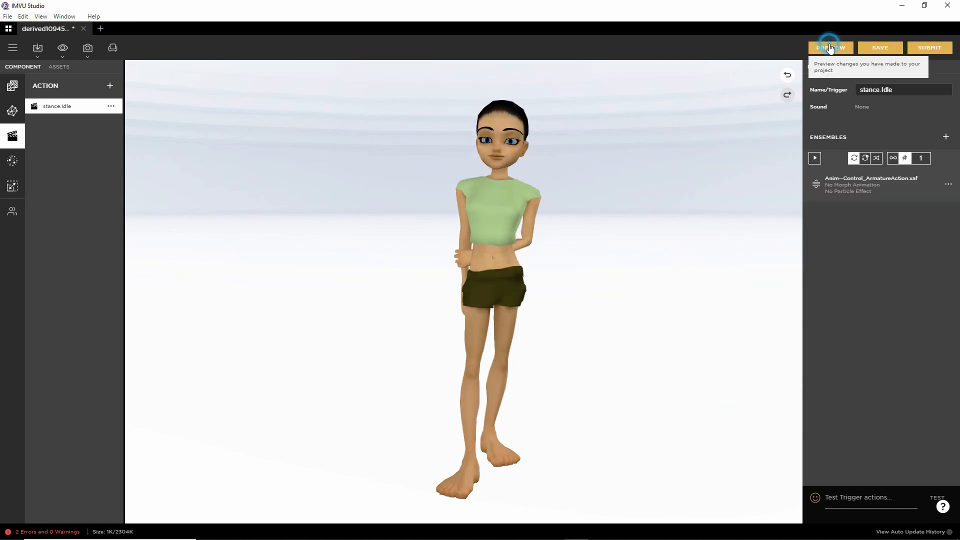
Step: Preview the project changes and inspect the avatar's pose from different angles
click(831, 47)
drag(639, 352, 568, 373)
drag(478, 337, 528, 349)
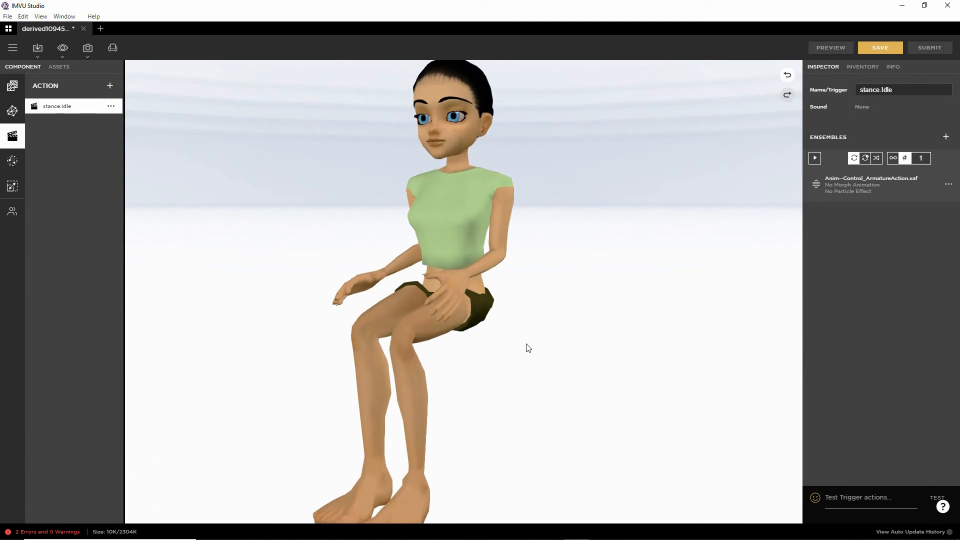
mouse_move(446, 354)
mouse_down()
mouse_move(633, 355)
mouse_move(428, 354)
mouse_up()
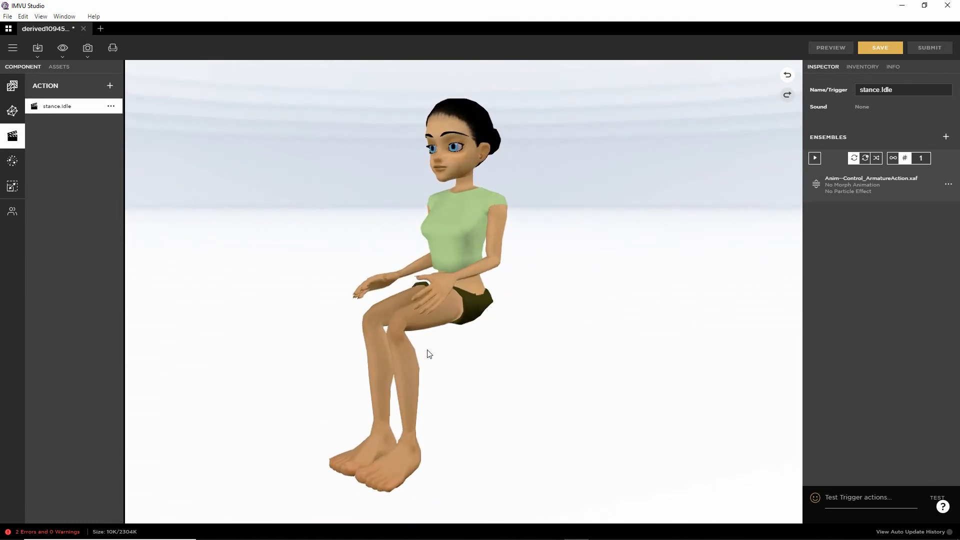